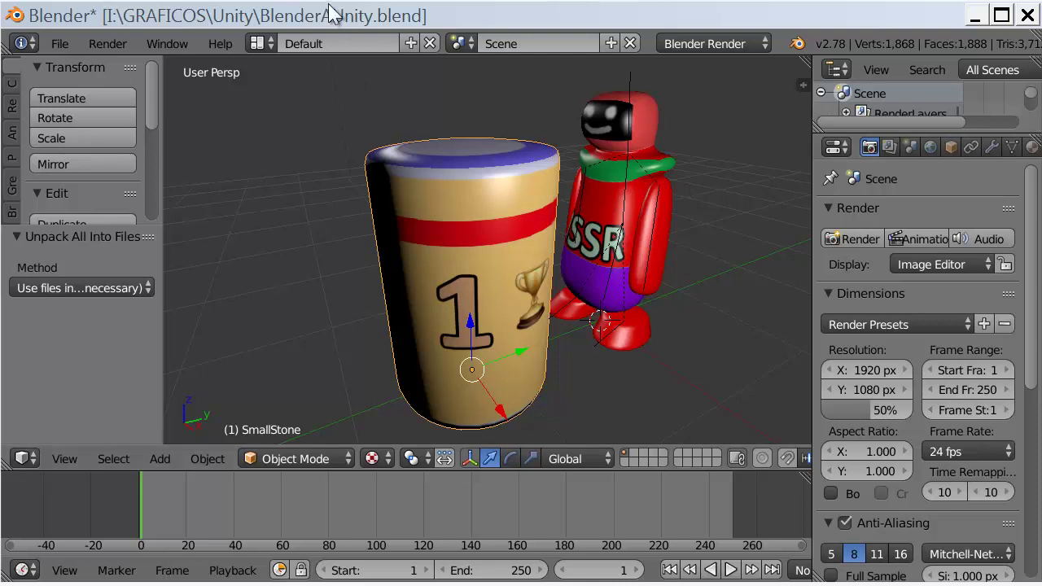
Step: Select the Bot mesh, then its BotSkeleton armature in the Blender viewport
{"action": "left_click", "coordinate": [327, 18]}
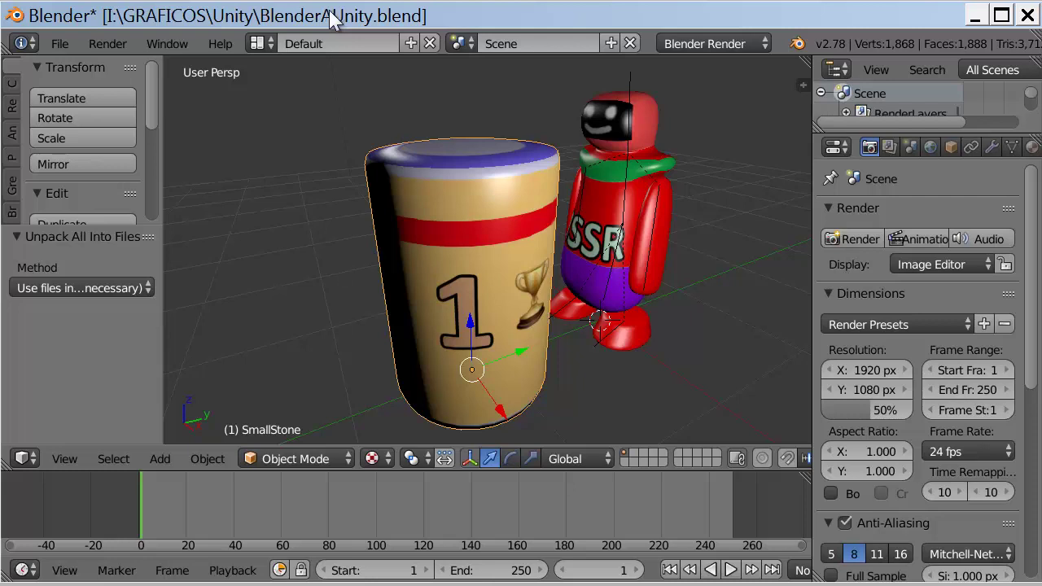
{"action": "right_click", "coordinate": [616, 200]}
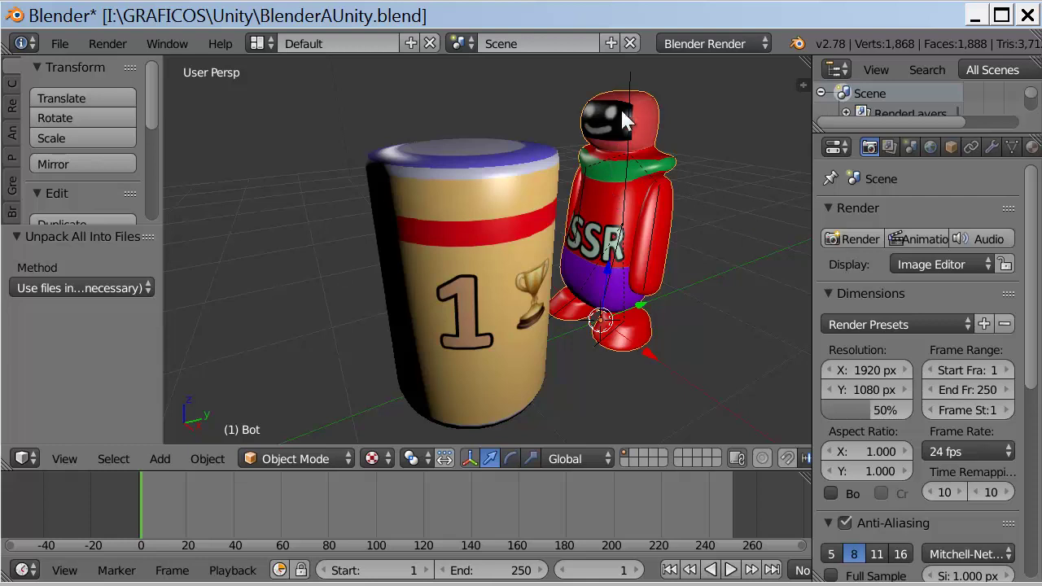
{"action": "right_click", "coordinate": [629, 77]}
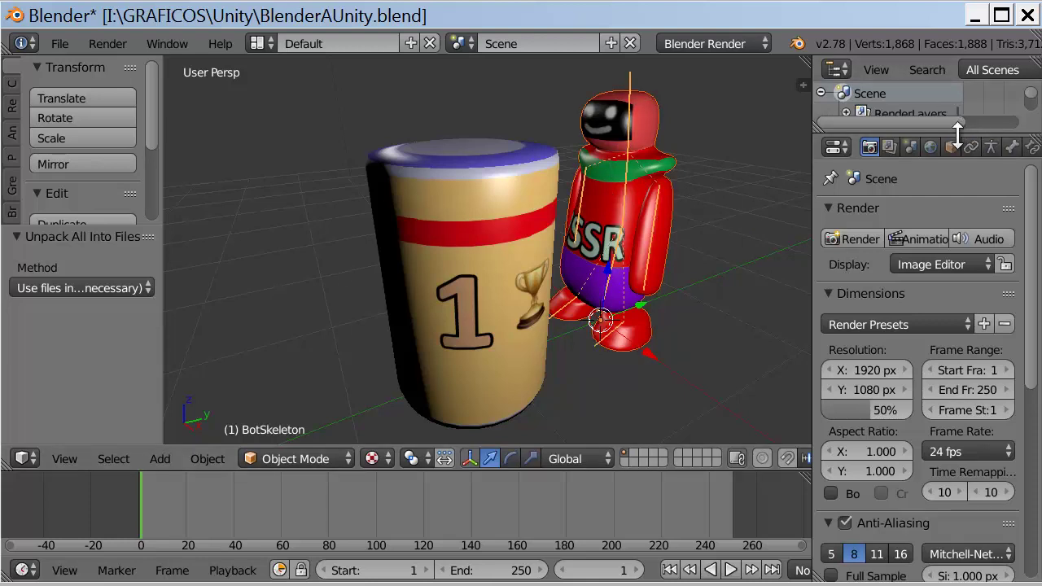
Step: Enlarge the Outliner, expand BotSkeleton, select the Bot mesh and show the File > Export formats
{"action": "left_click_drag", "start_coordinate": [956, 131], "coordinate": [951, 370]}
{"action": "left_click", "coordinate": [840, 154]}
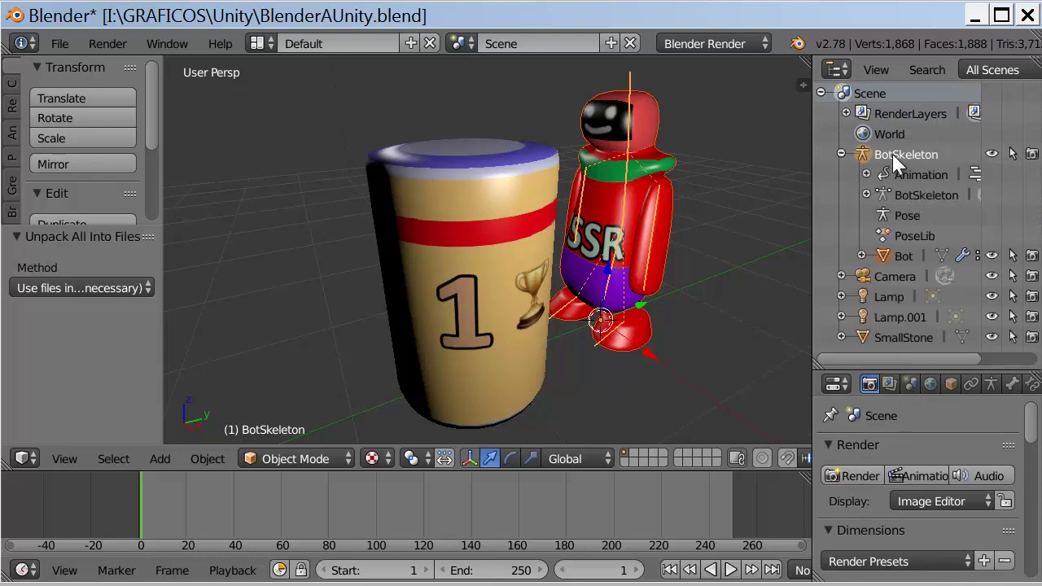
{"action": "left_click", "coordinate": [899, 255]}
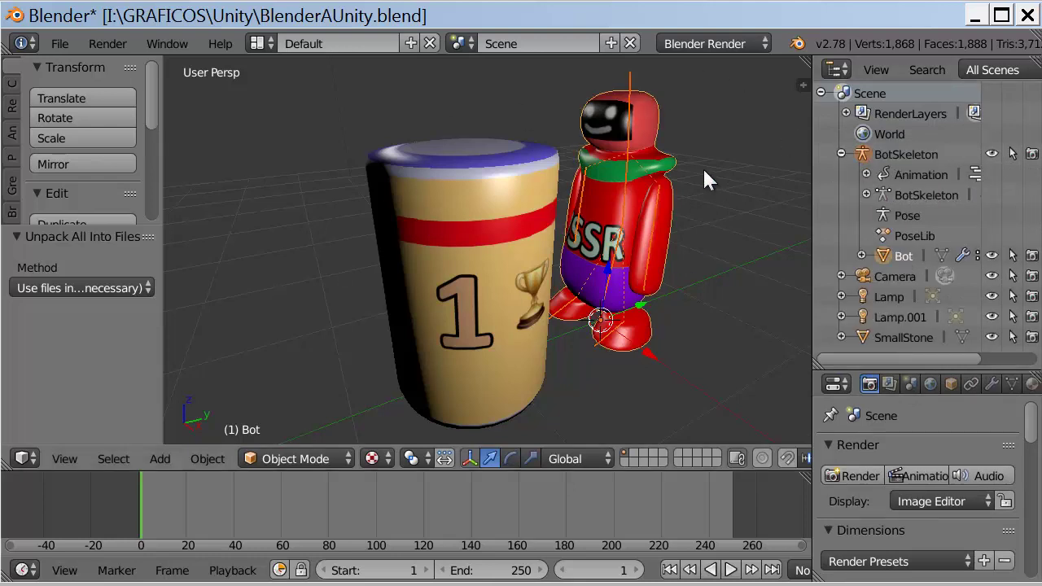
{"action": "left_click", "coordinate": [59, 44]}
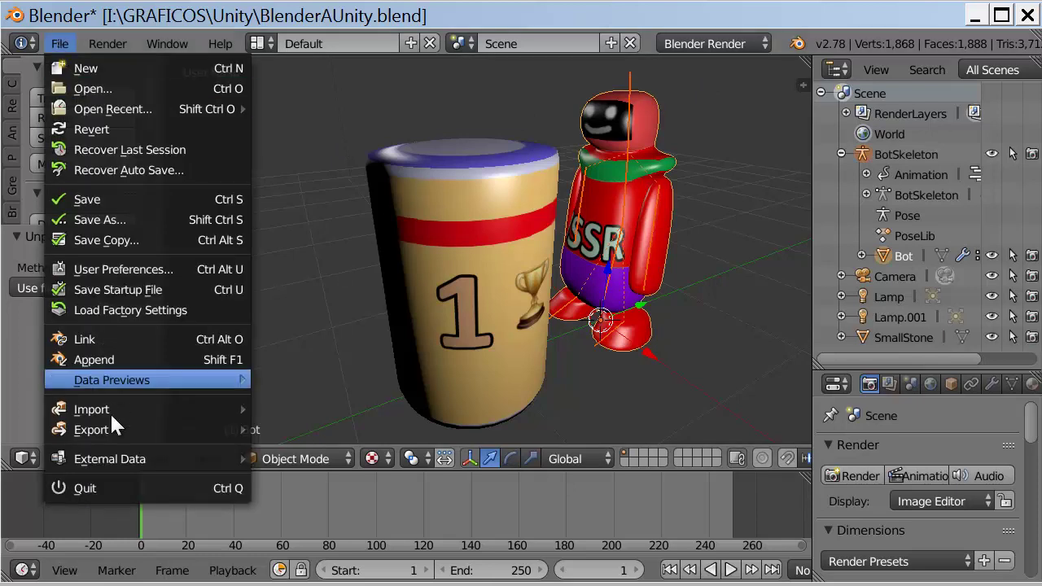
{"action": "mouse_move", "coordinate": [118, 428]}
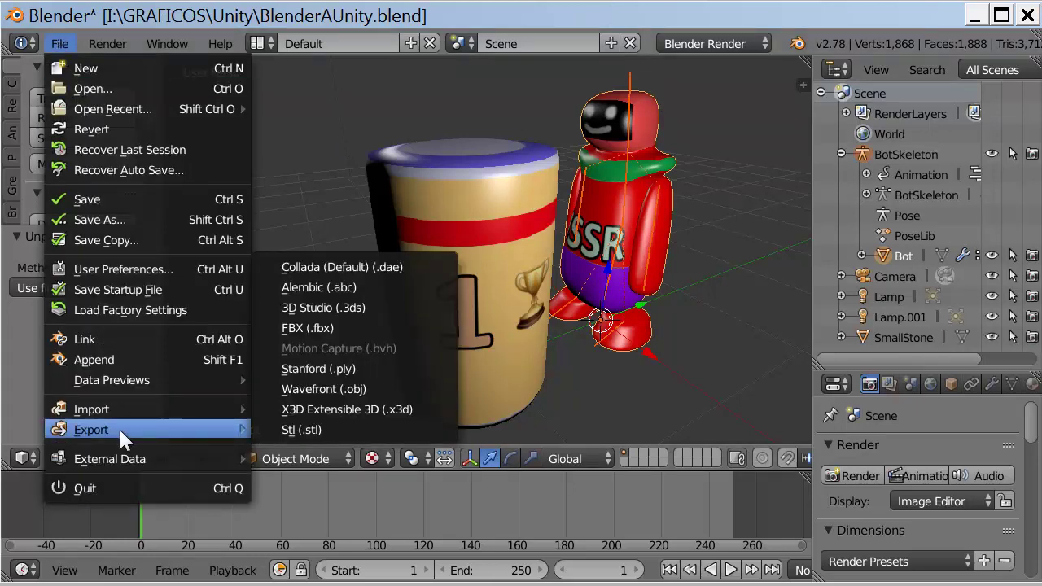
Step: Choose FBX export with Apply Transform off, Only Deform Bones on and Add Leaf Bones off
{"action": "left_click", "coordinate": [375, 328]}
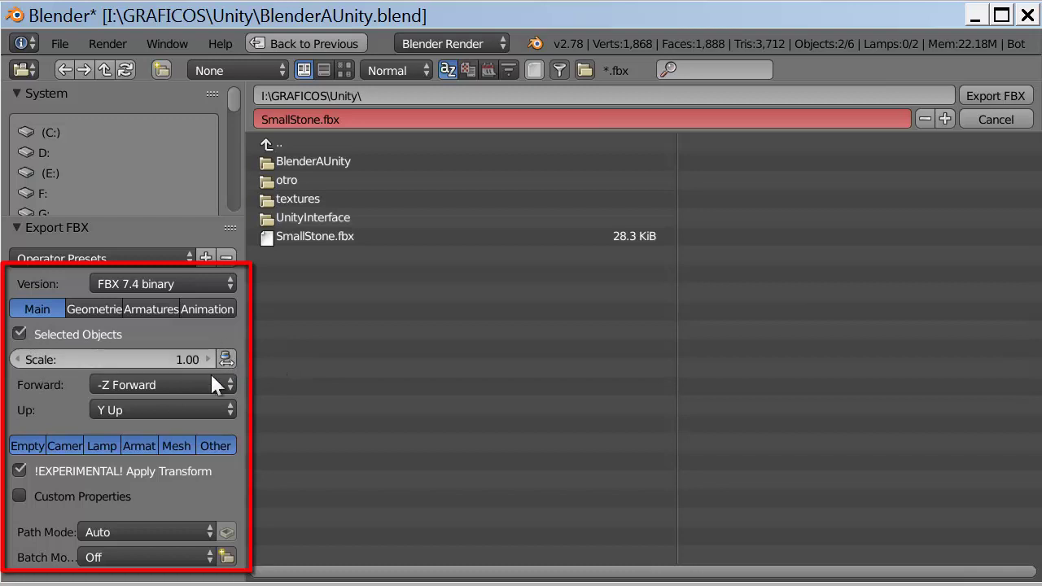
{"action": "left_click", "coordinate": [22, 467]}
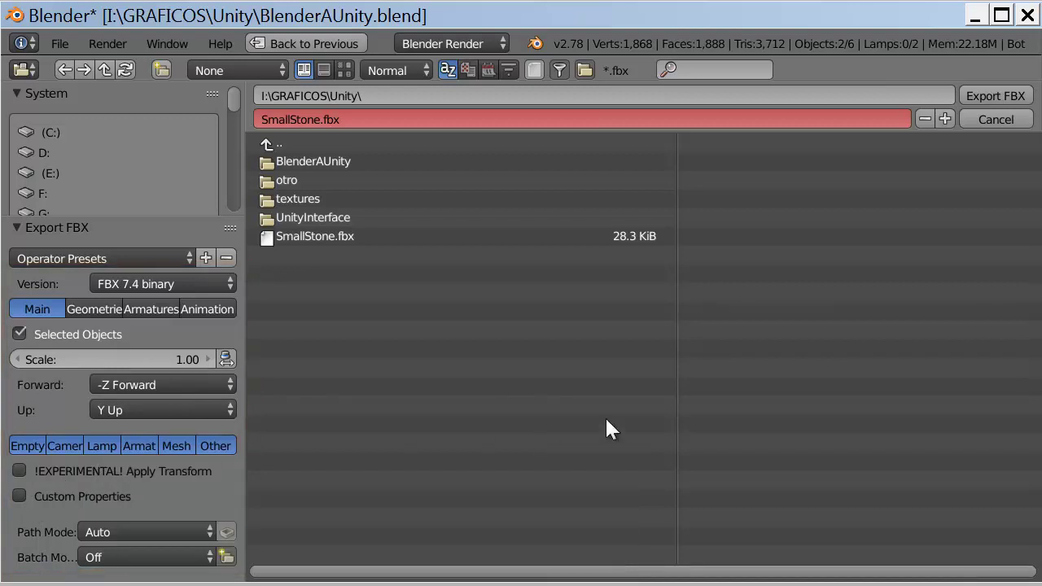
{"action": "left_click", "coordinate": [104, 310]}
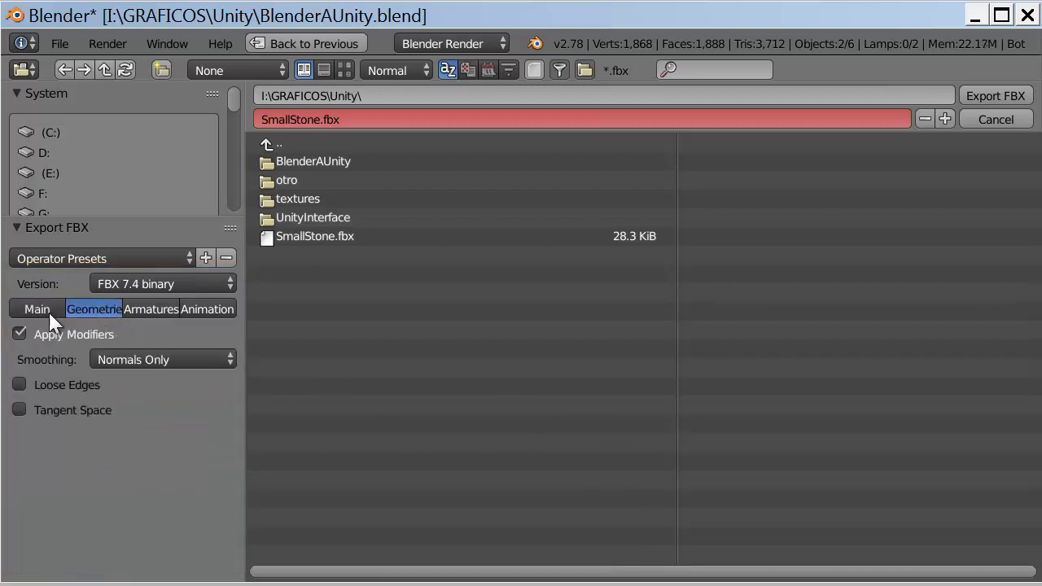
{"action": "left_click", "coordinate": [153, 310]}
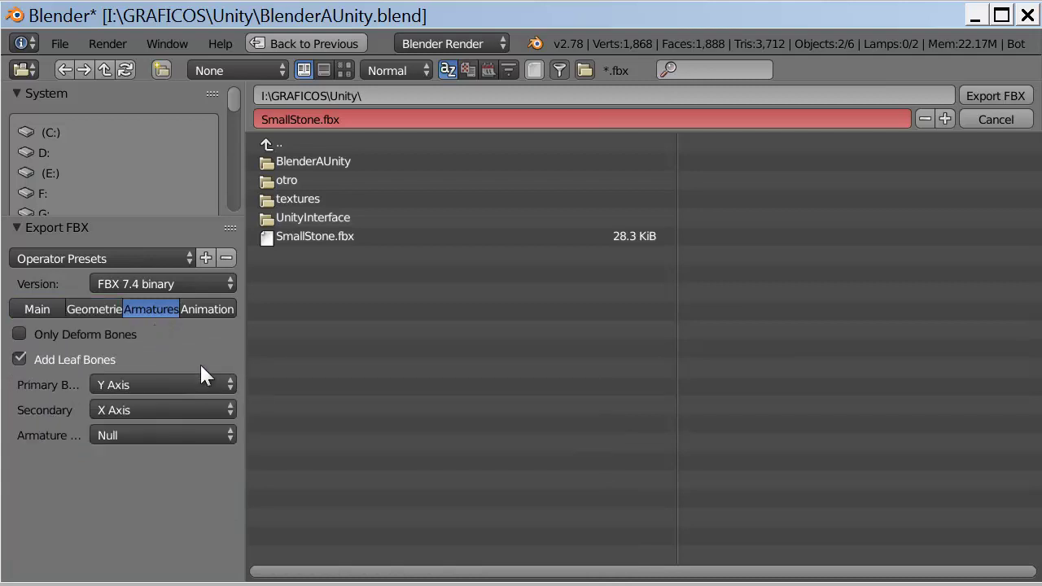
{"action": "left_click", "coordinate": [17, 333]}
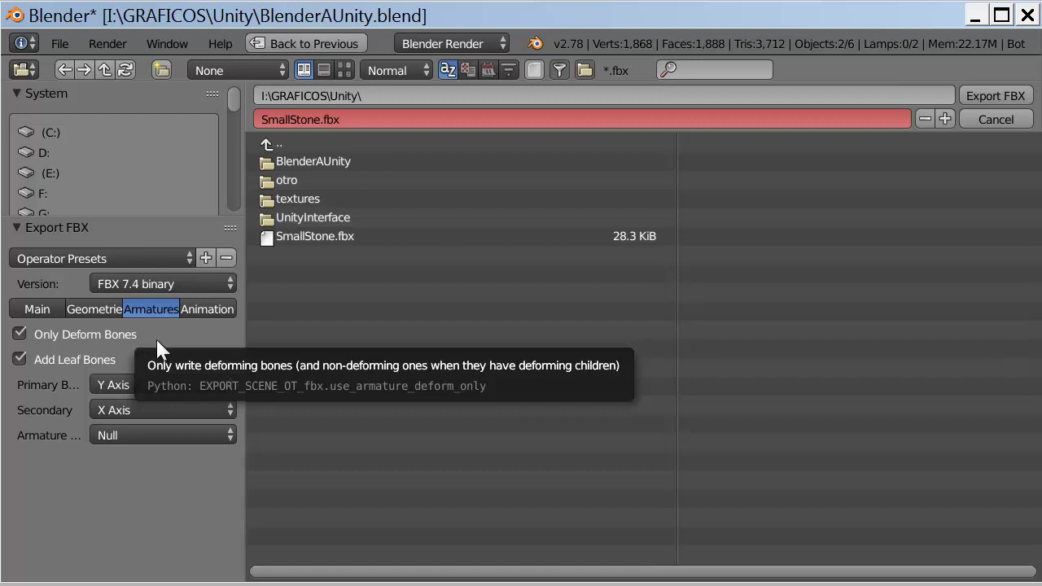
{"action": "left_click", "coordinate": [19, 358]}
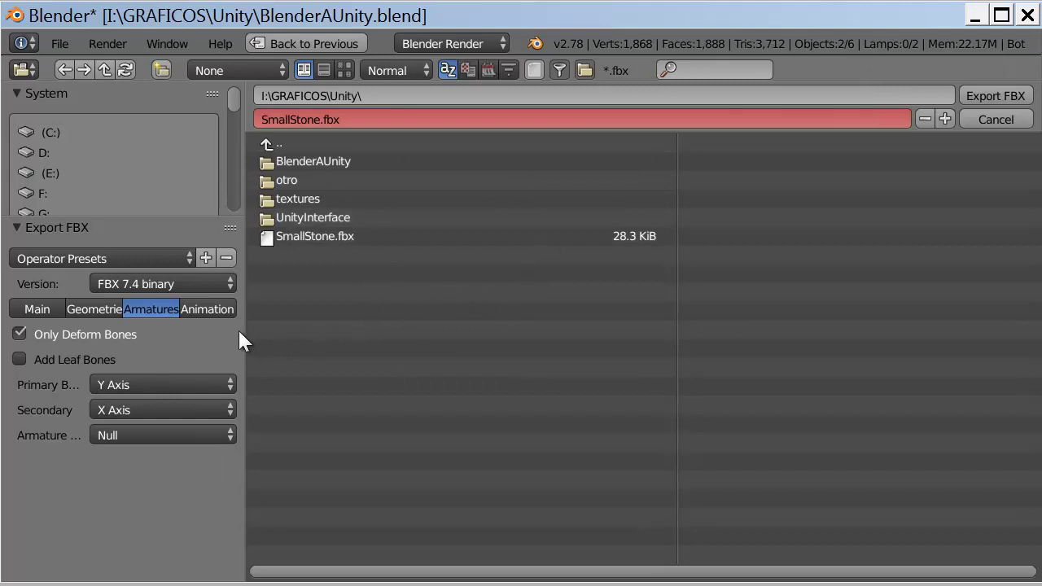
Step: Uncheck NLA Strips, rename SmallStone.fbx to Bot.fbx and export it
{"action": "left_click", "coordinate": [216, 311]}
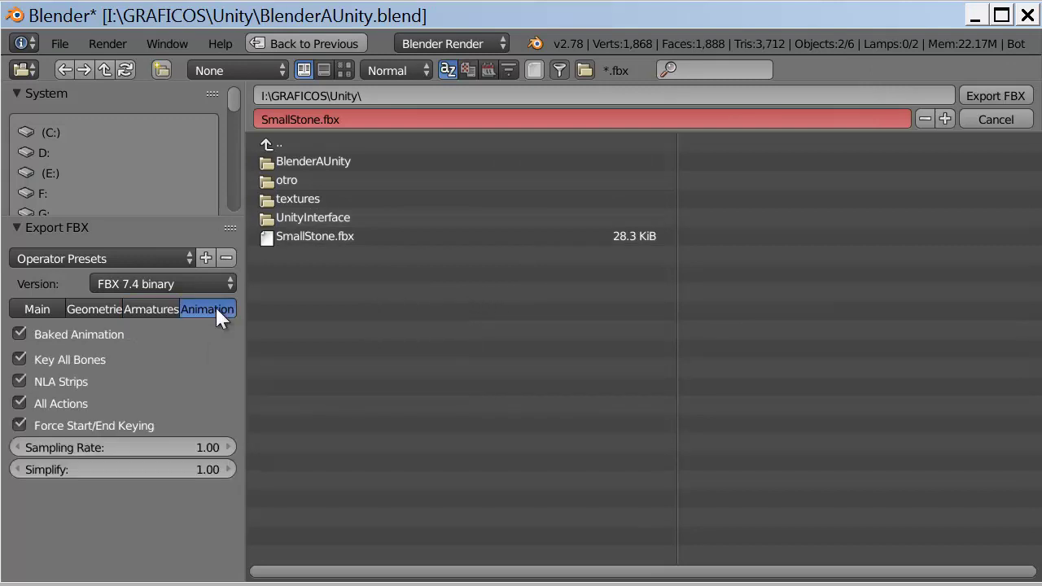
{"action": "left_click", "coordinate": [21, 380]}
{"action": "left_click", "coordinate": [303, 119]}
{"action": "left_click_drag", "start_coordinate": [319, 120], "coordinate": [139, 109]}
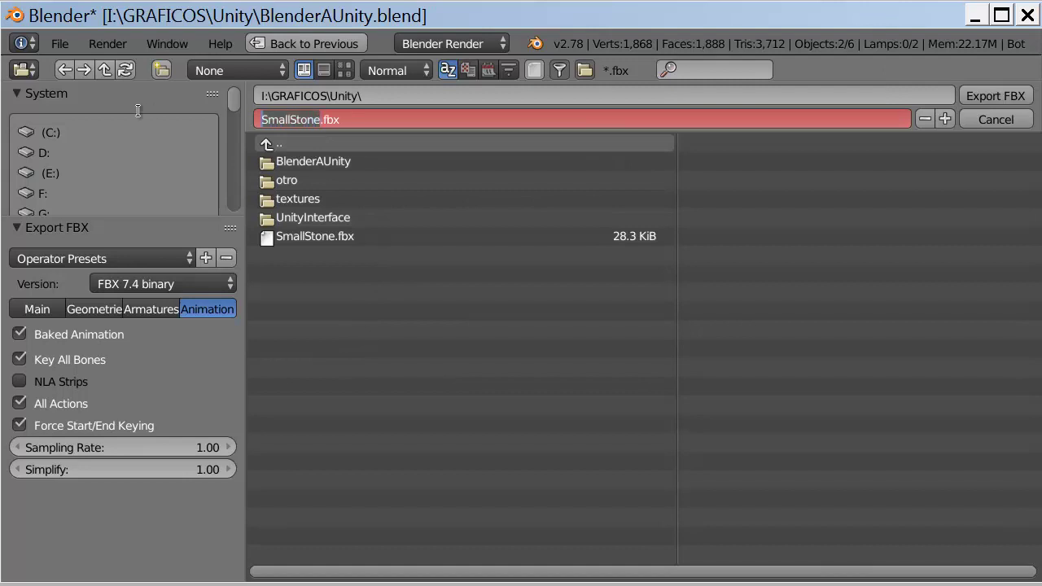
{"action": "type", "text": "Bot"}
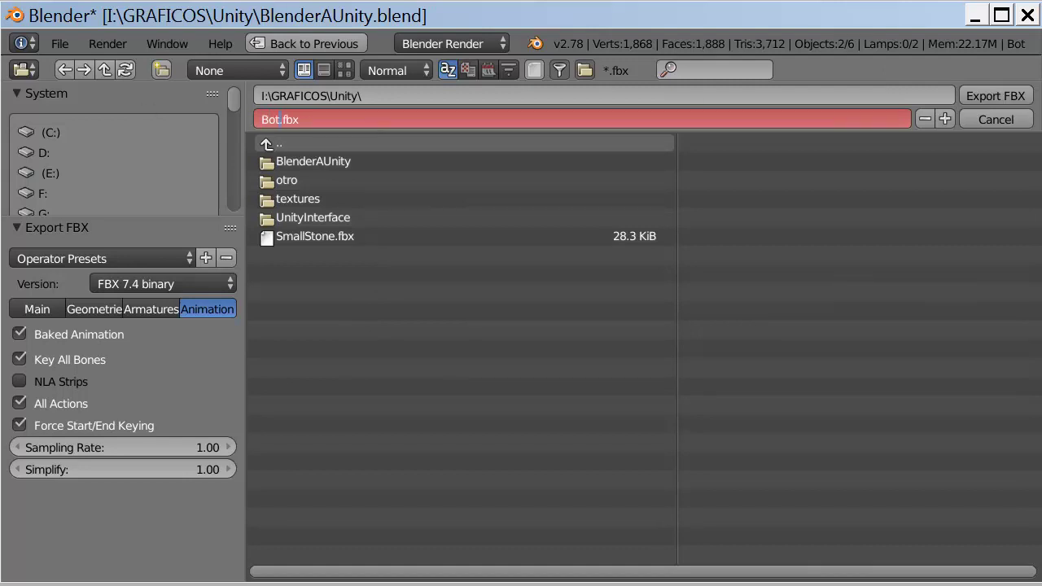
{"action": "left_click", "coordinate": [1005, 93]}
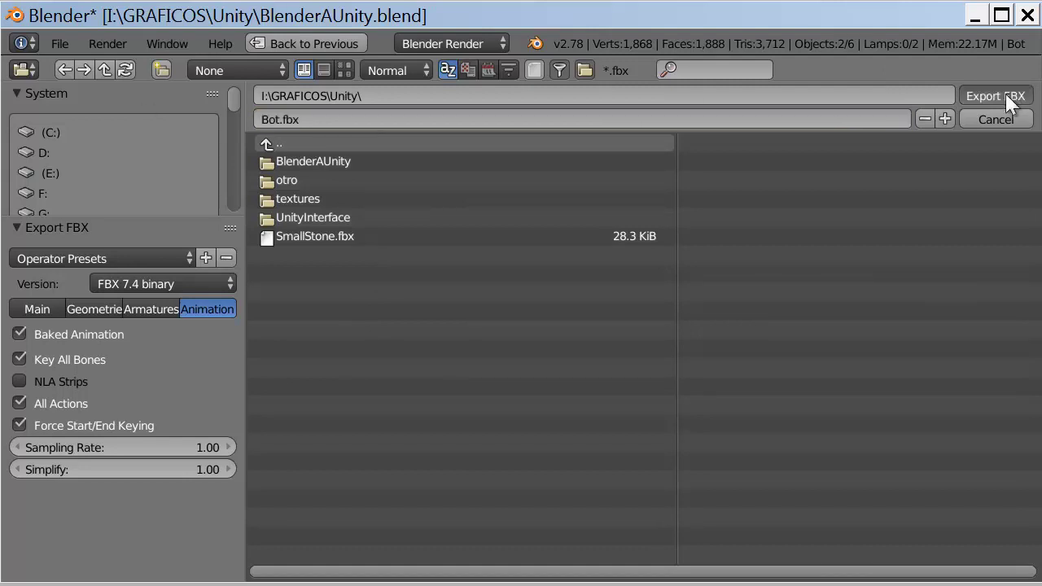
{"action": "left_click", "coordinate": [1005, 94]}
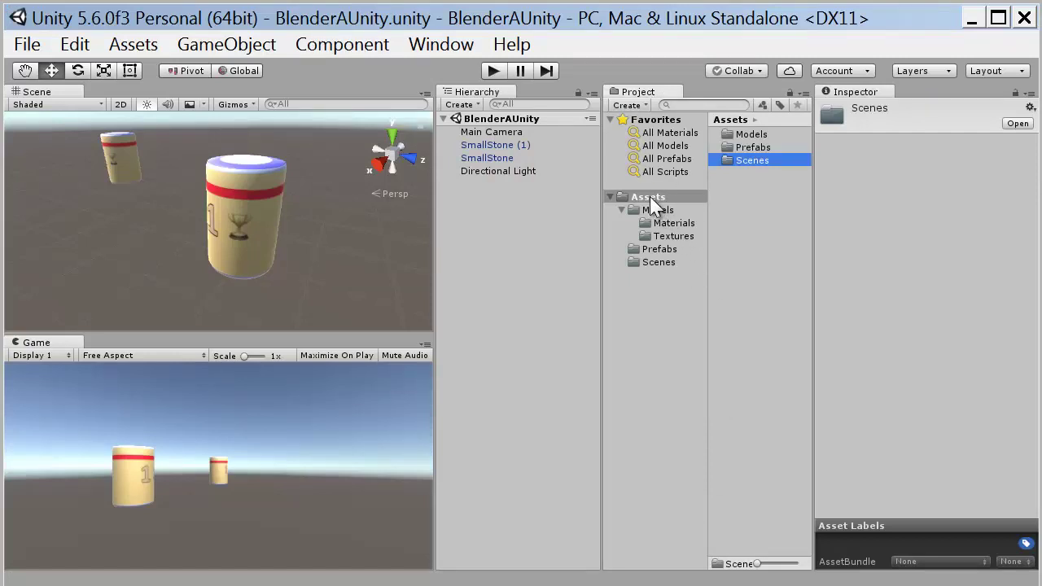
Step: Create a folder named Chars under Assets and open it
{"action": "right_click", "coordinate": [732, 185]}
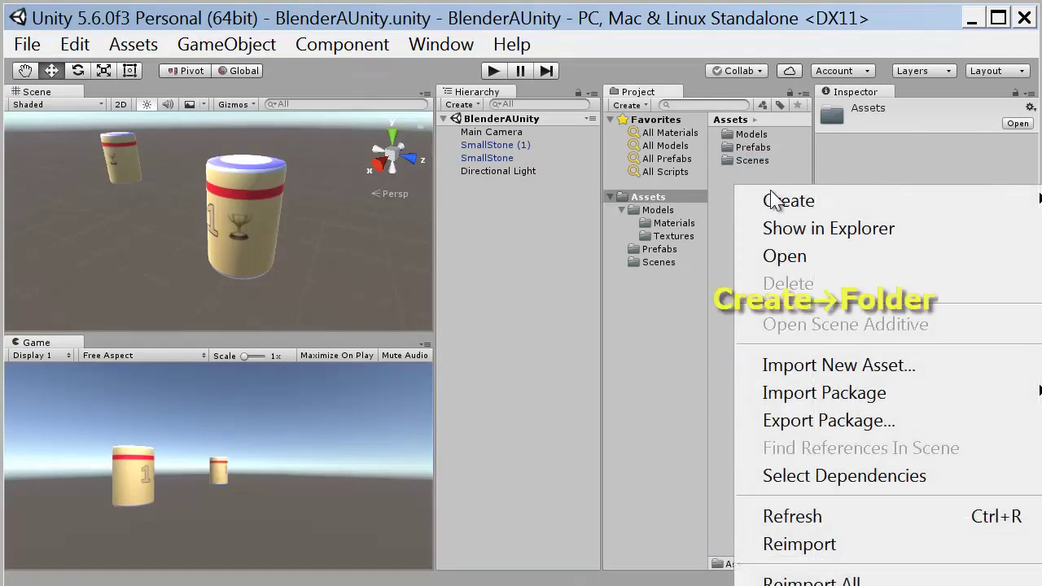
{"action": "left_click", "coordinate": [1033, 200]}
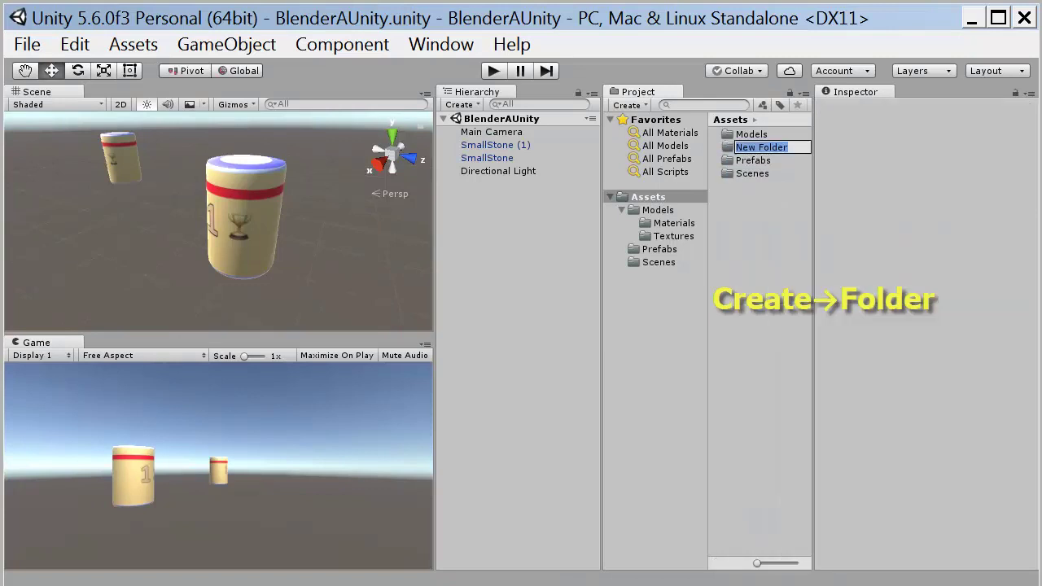
{"action": "type", "text": "Chars"}
{"action": "key", "text": "Return"}
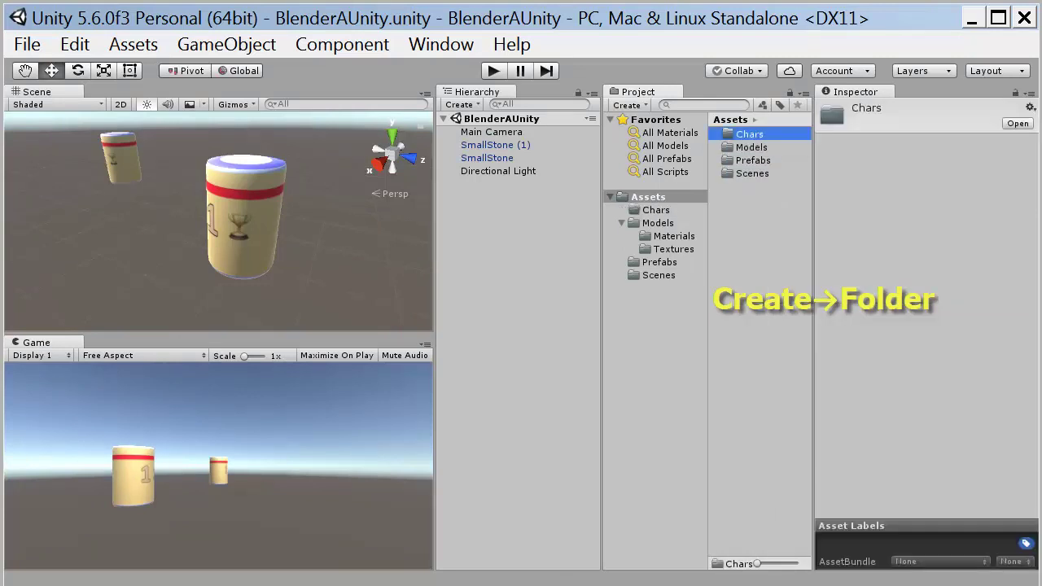
{"action": "double_click", "coordinate": [749, 134]}
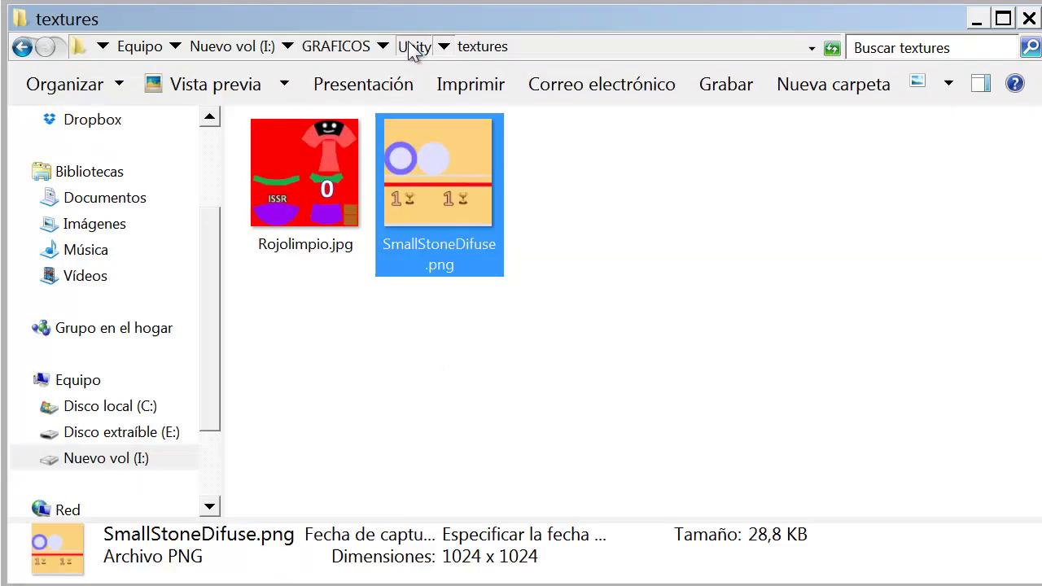
Step: Import Bot.fbx from the Unity folder into Chars
{"action": "left_click", "coordinate": [415, 46]}
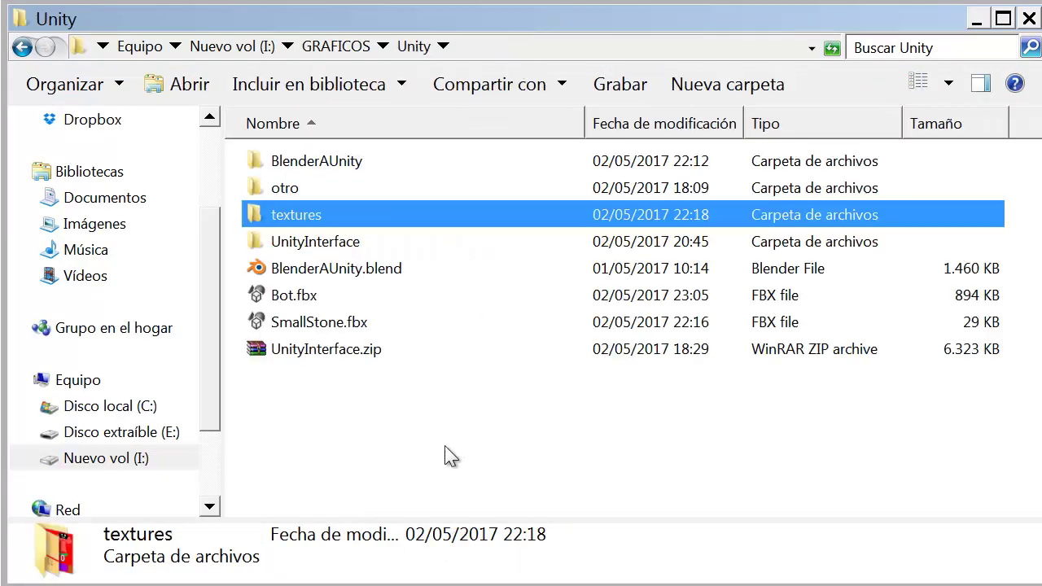
{"action": "left_click", "coordinate": [293, 294]}
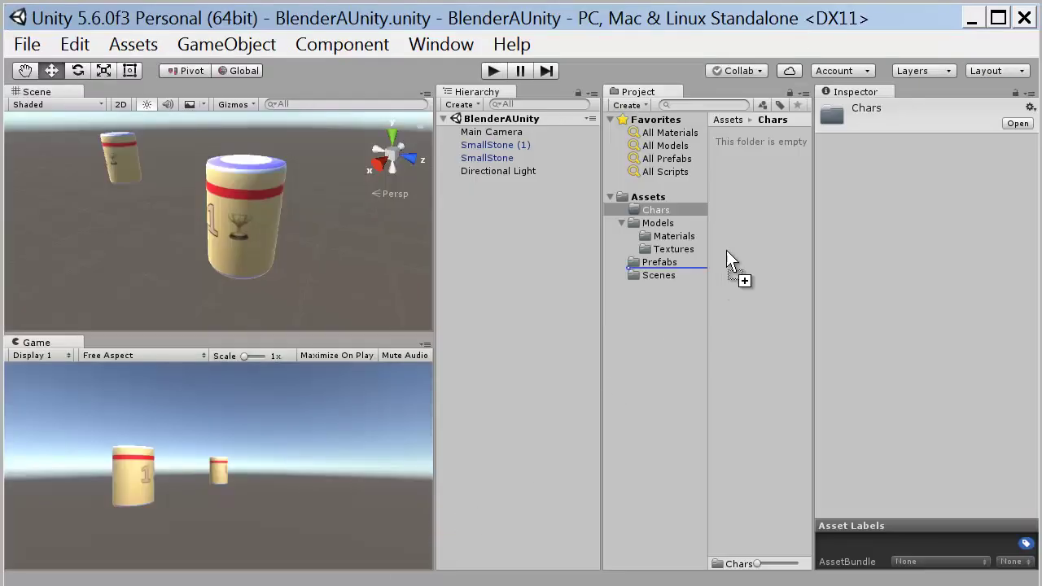
{"action": "left_click_drag", "start_coordinate": [293, 294], "coordinate": [732, 260]}
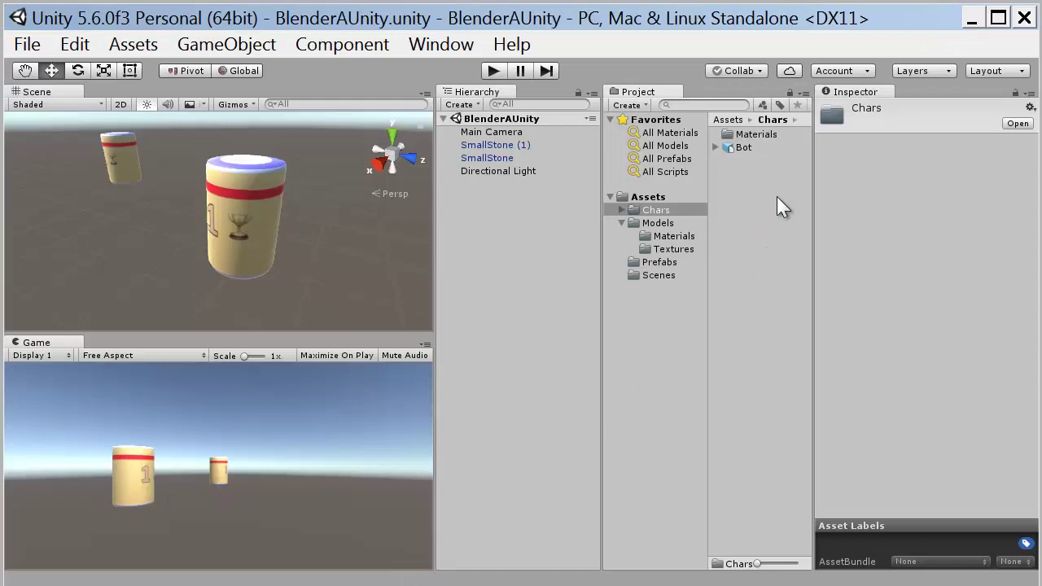
Step: Turn off Import Materials in the Bot model's Model import settings and apply
{"action": "left_click", "coordinate": [749, 135]}
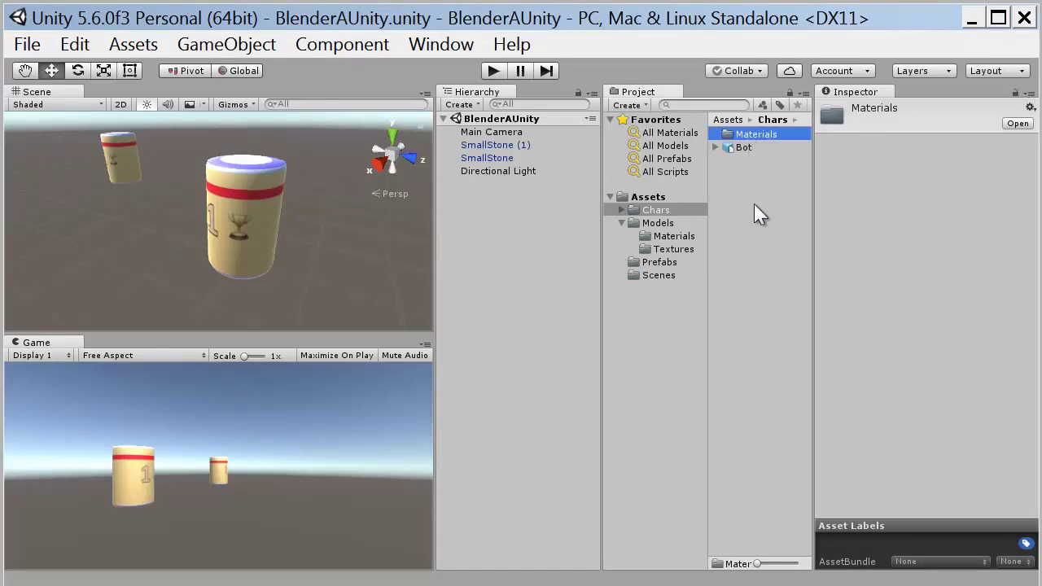
{"action": "left_click", "coordinate": [746, 148]}
{"action": "left_click", "coordinate": [715, 148]}
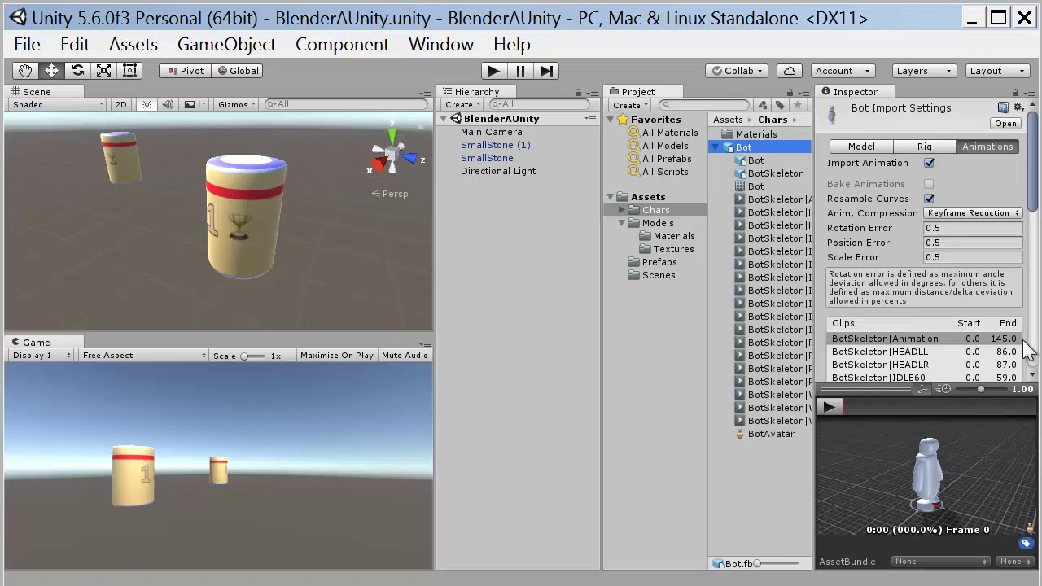
{"action": "left_click", "coordinate": [869, 147]}
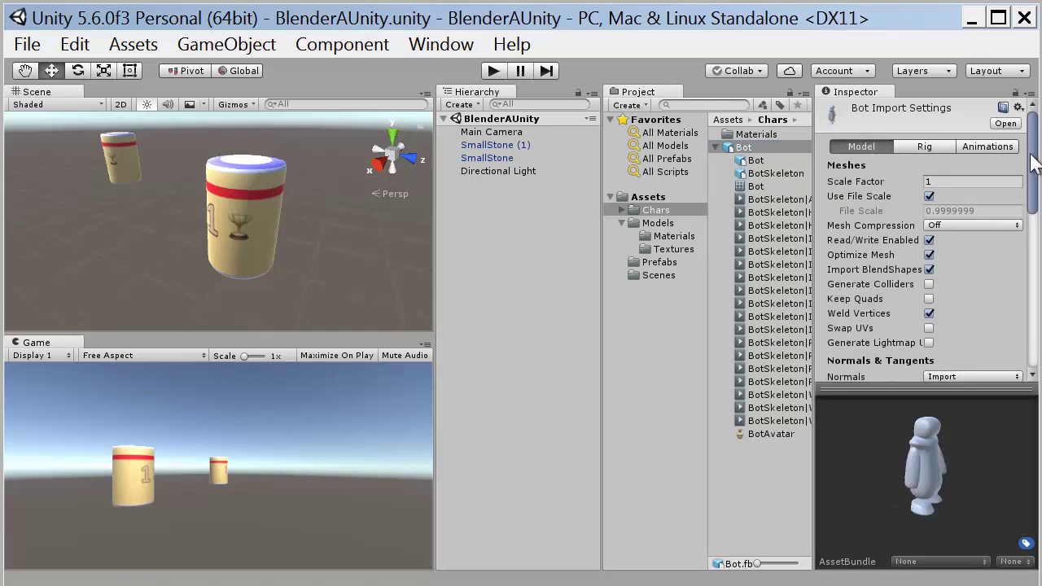
{"action": "left_click_drag", "start_coordinate": [1032, 151], "coordinate": [1024, 227]}
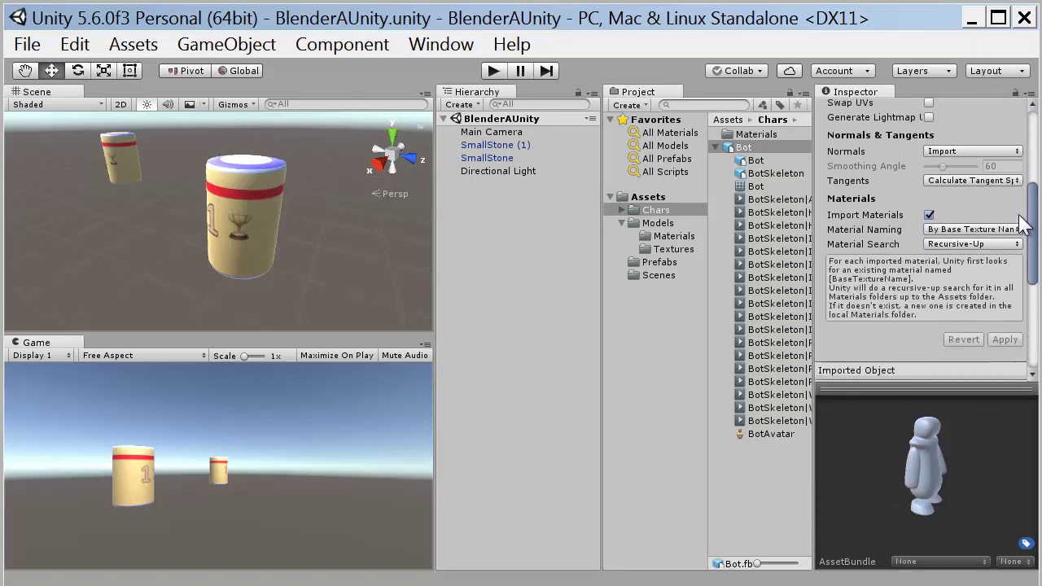
{"action": "left_click", "coordinate": [928, 215]}
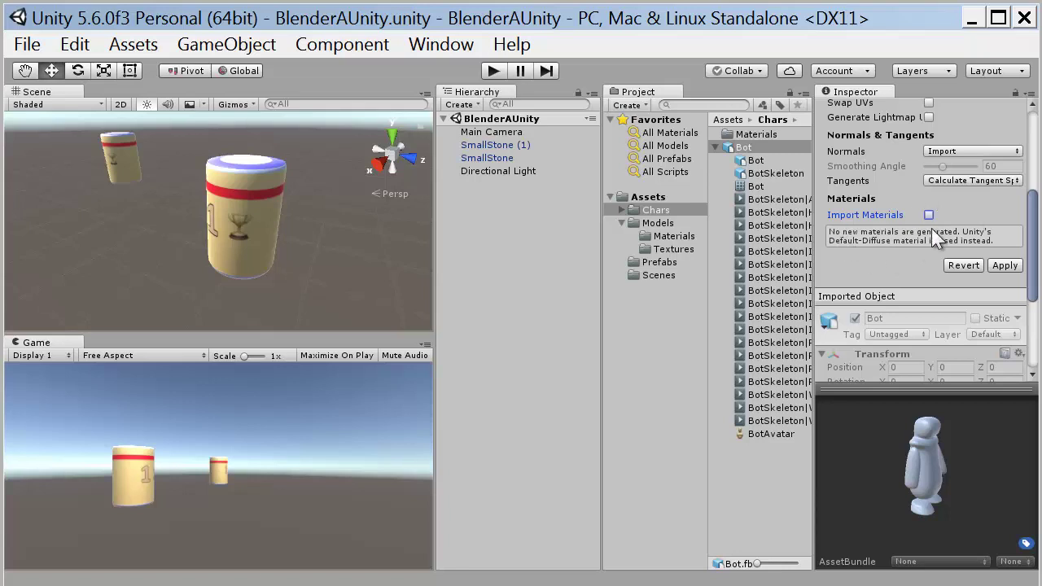
{"action": "left_click", "coordinate": [1005, 265]}
{"action": "left_click_drag", "start_coordinate": [1034, 276], "coordinate": [1037, 192]}
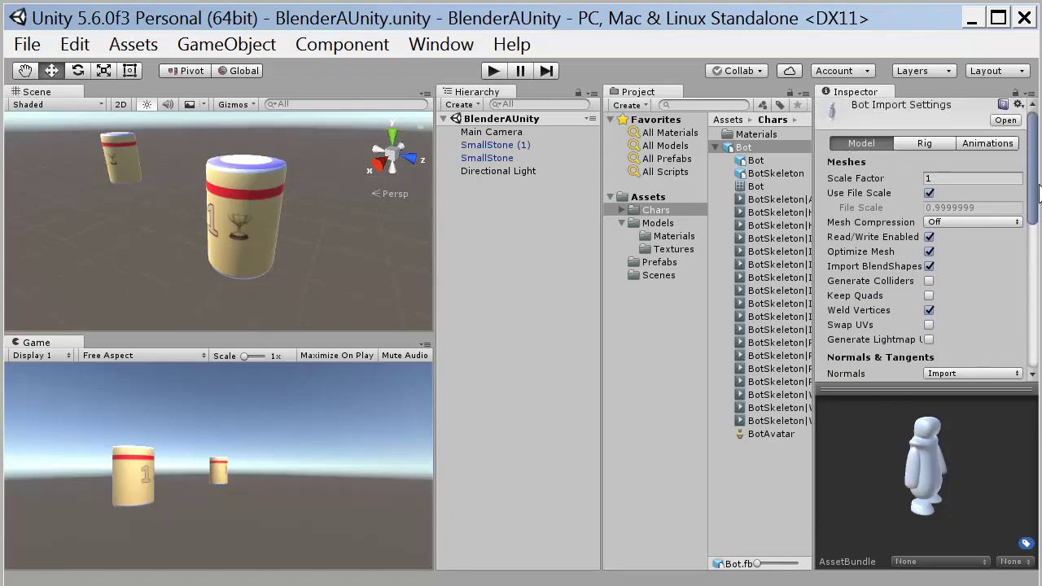
Step: Set the Bot rig's Animation Type to Generic with Optimize Game Objects off, then apply
{"action": "left_click", "coordinate": [936, 144]}
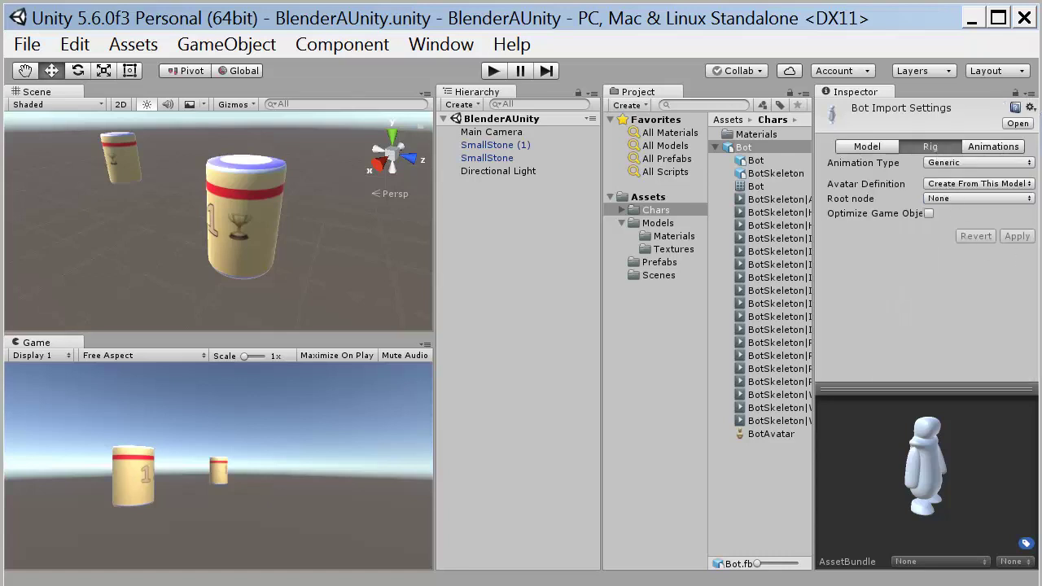
{"action": "left_click", "coordinate": [989, 160]}
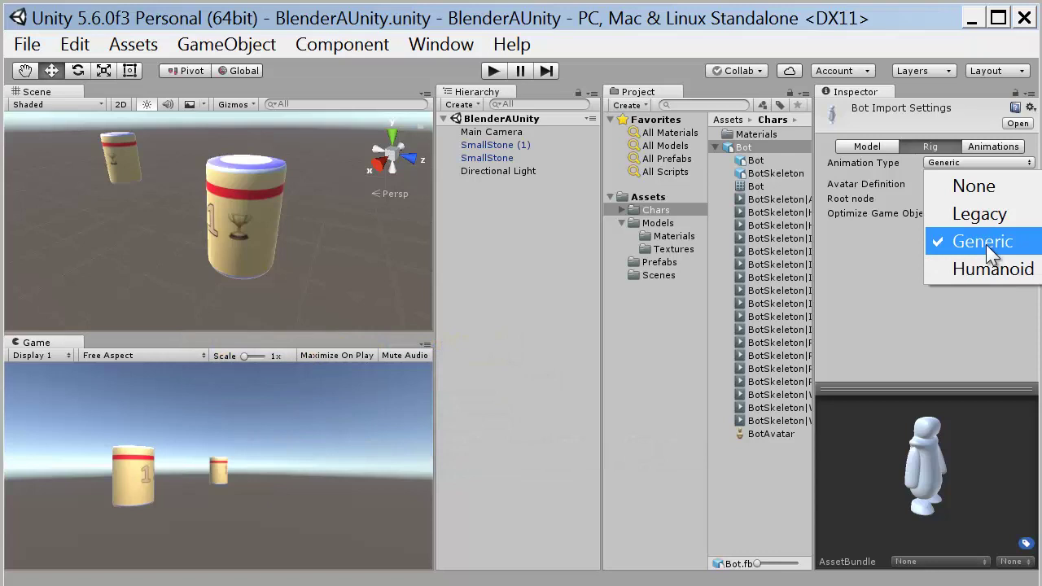
{"action": "left_click", "coordinate": [986, 244]}
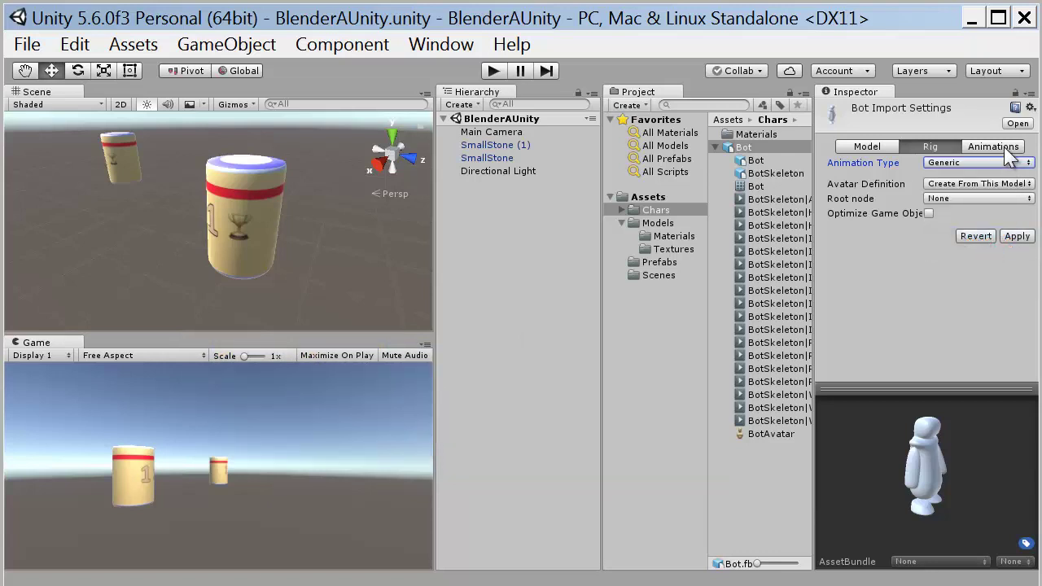
{"action": "left_click", "coordinate": [929, 214]}
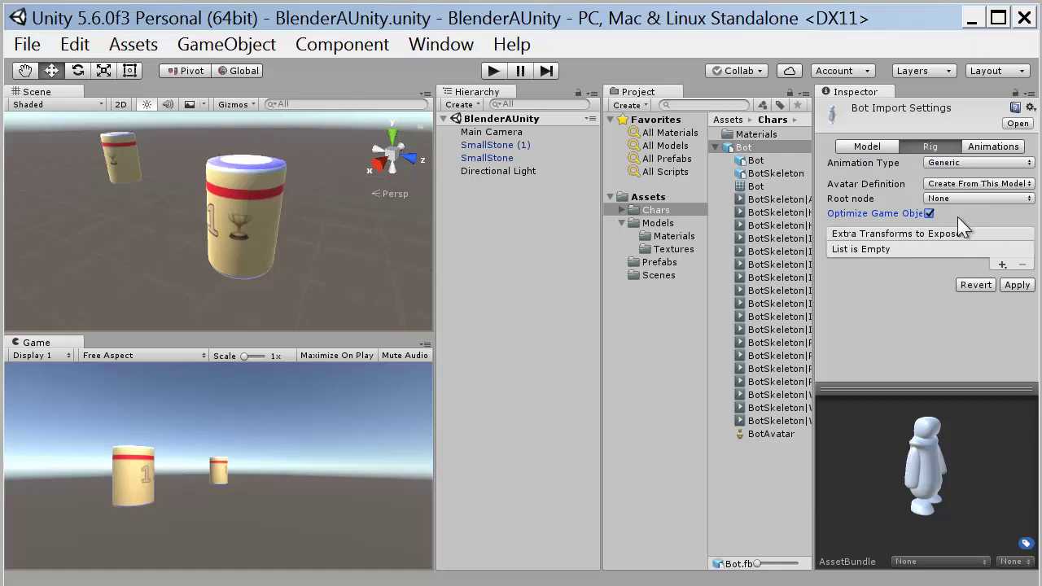
{"action": "left_click", "coordinate": [929, 214]}
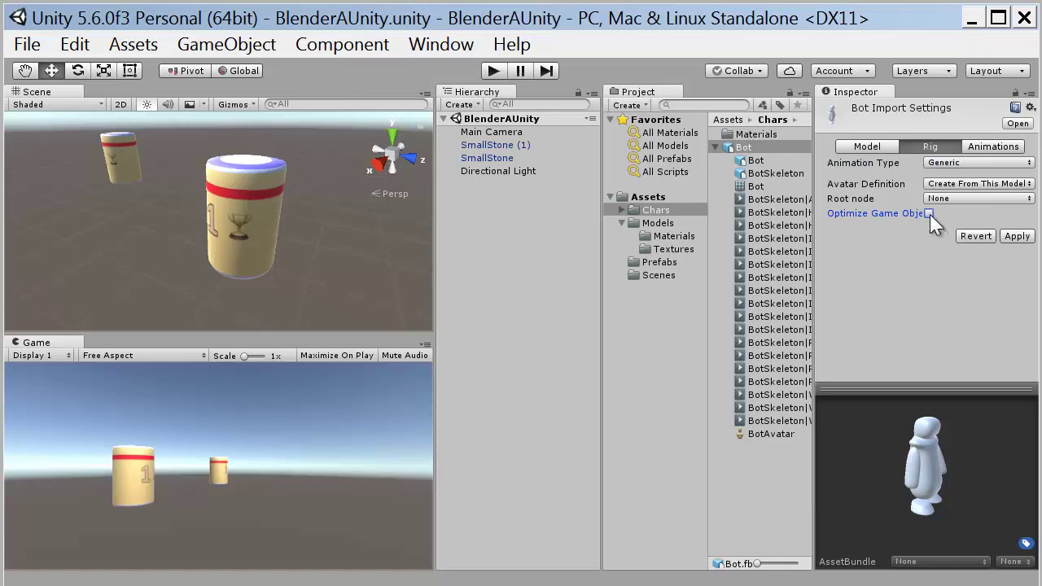
{"action": "left_click", "coordinate": [1017, 238]}
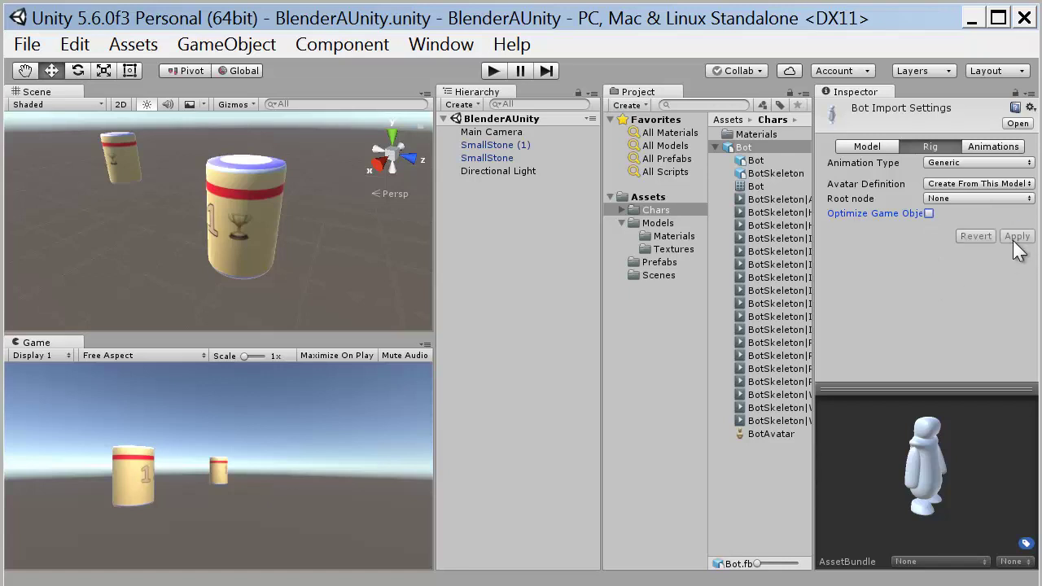
{"action": "left_click", "coordinate": [1013, 145]}
Step: Play and pause the BotSkeleton|WALK25 clip in the preview, then select the Materials folder
{"action": "left_click_drag", "start_coordinate": [1034, 173], "coordinate": [1030, 249]}
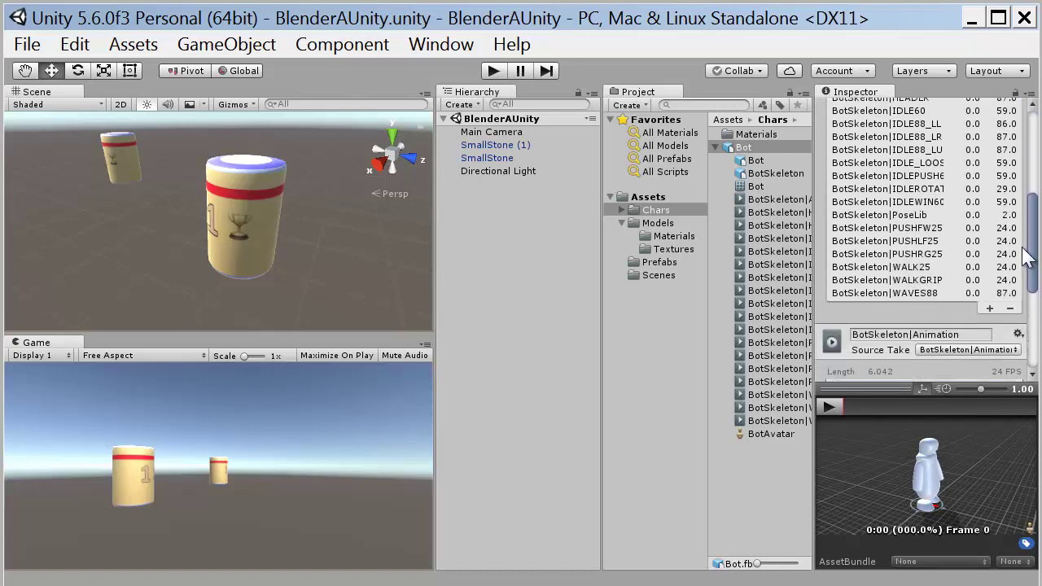
{"action": "left_click", "coordinate": [905, 269]}
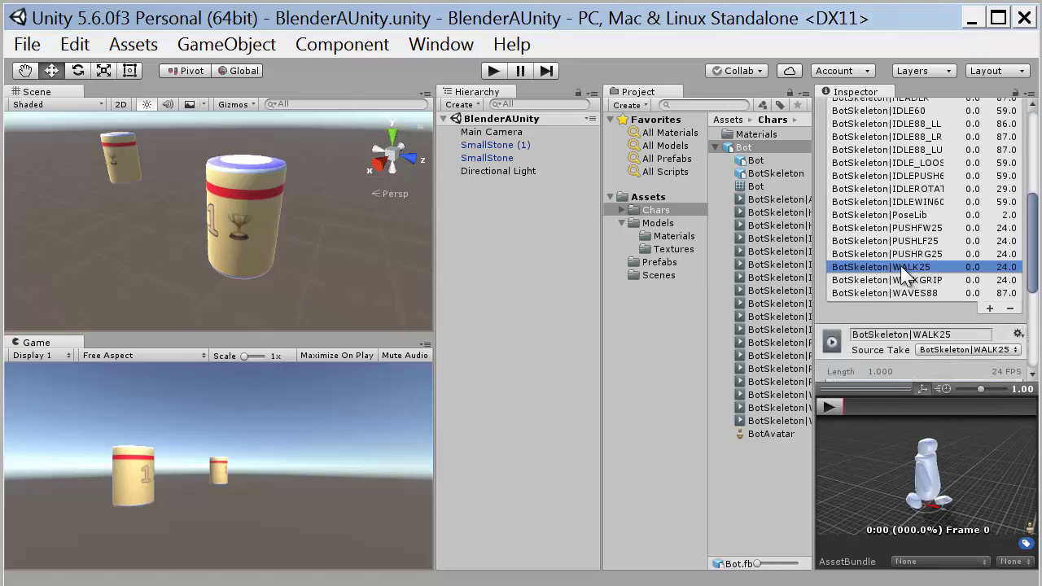
{"action": "left_click", "coordinate": [839, 405]}
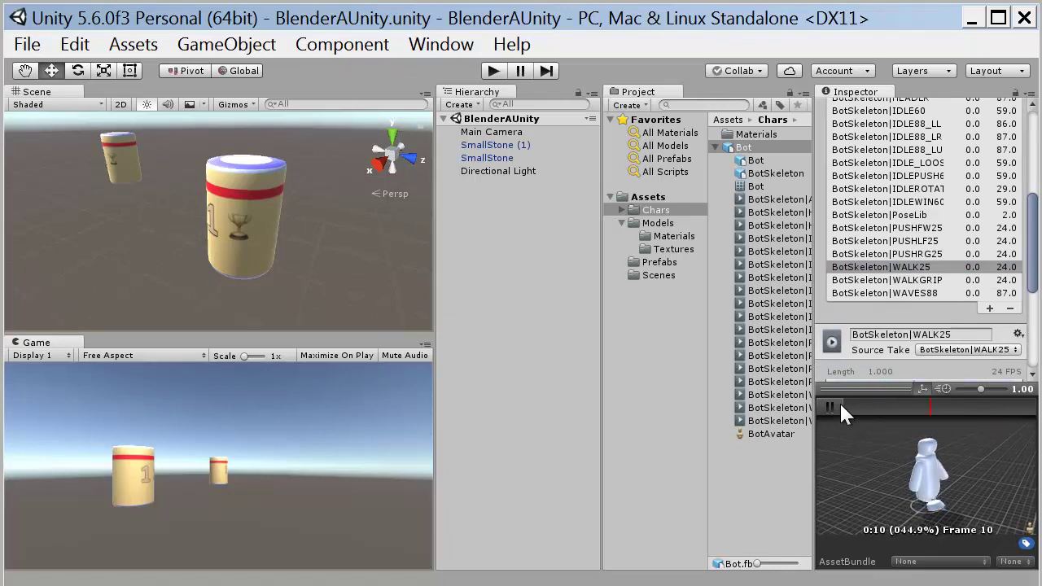
{"action": "left_click", "coordinate": [839, 404]}
{"action": "left_click", "coordinate": [760, 135]}
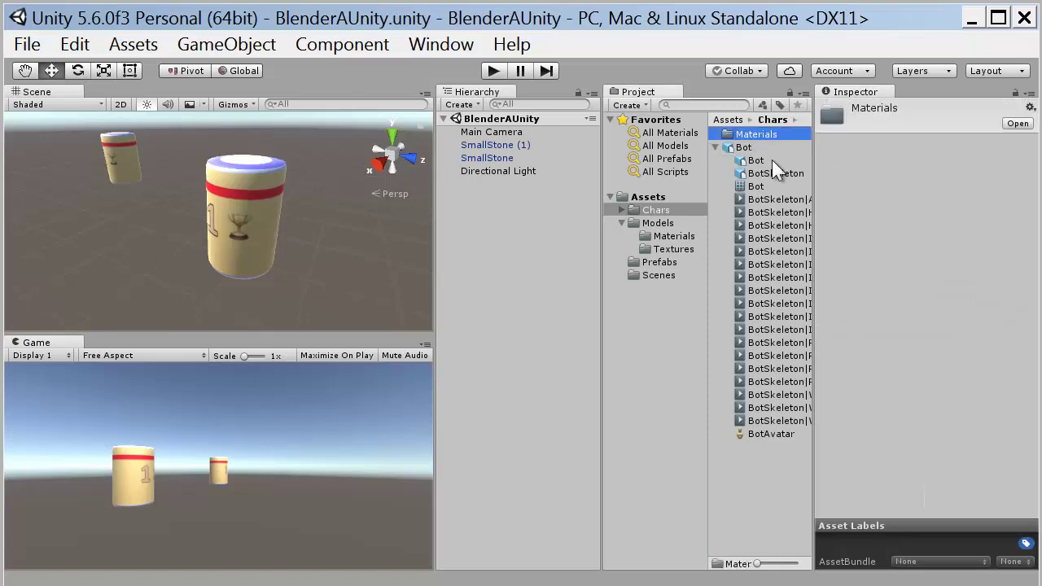
Step: Delete the Rojolimpio material from the Chars Materials folder
{"action": "double_click", "coordinate": [759, 134]}
{"action": "left_click", "coordinate": [760, 134]}
{"action": "key", "text": "Delete"}
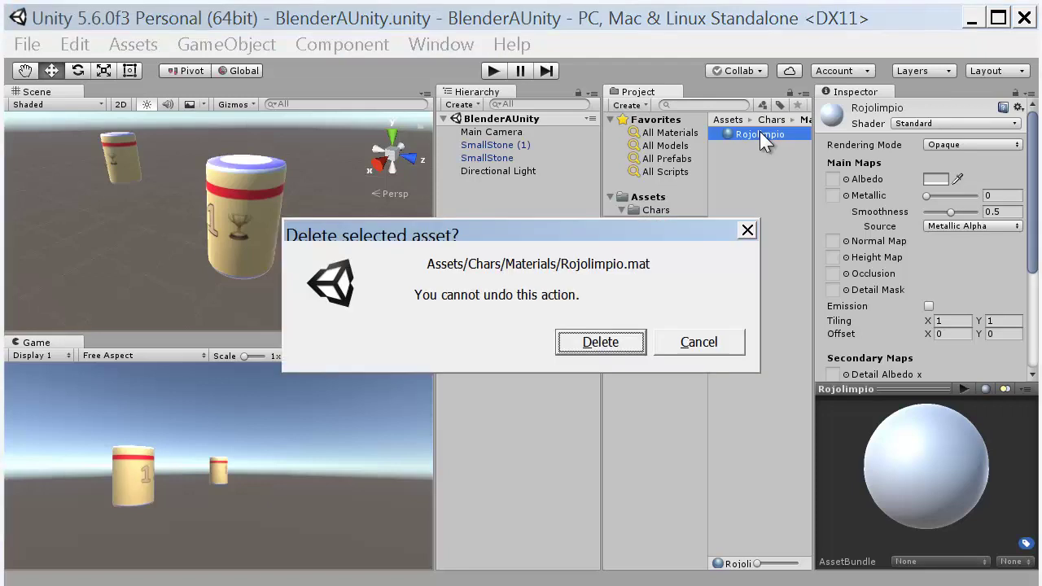
{"action": "left_click", "coordinate": [619, 342]}
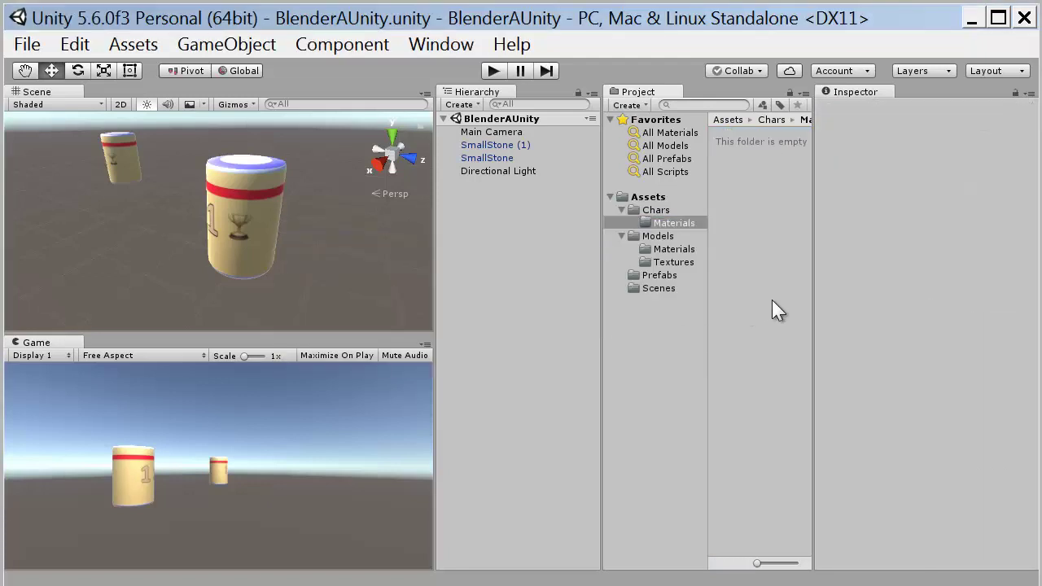
Step: Create a new material named Bot in the Materials folder
{"action": "right_click", "coordinate": [743, 166]}
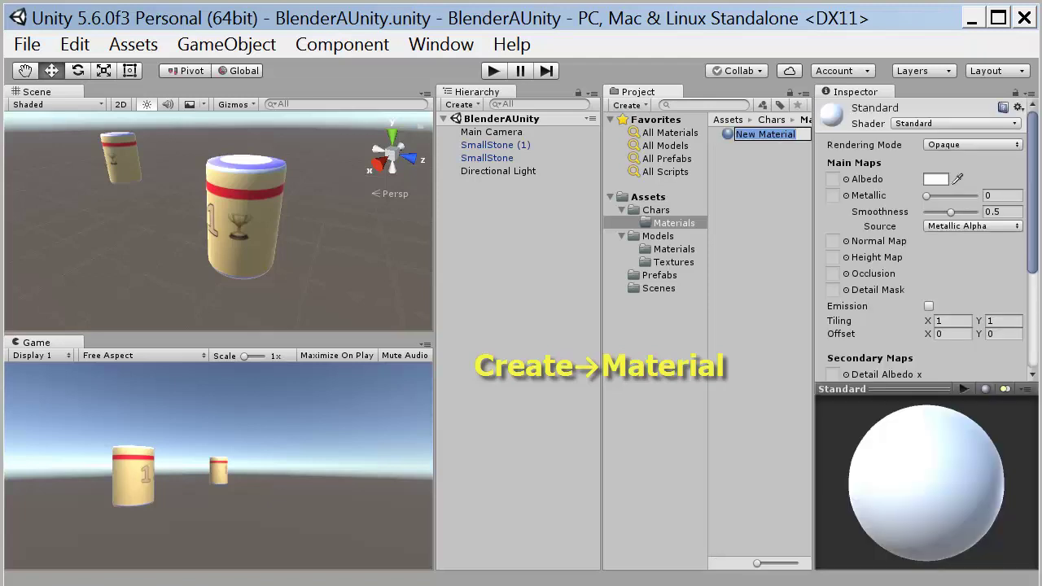
{"action": "type", "text": "Bot"}
{"action": "key", "text": "Return"}
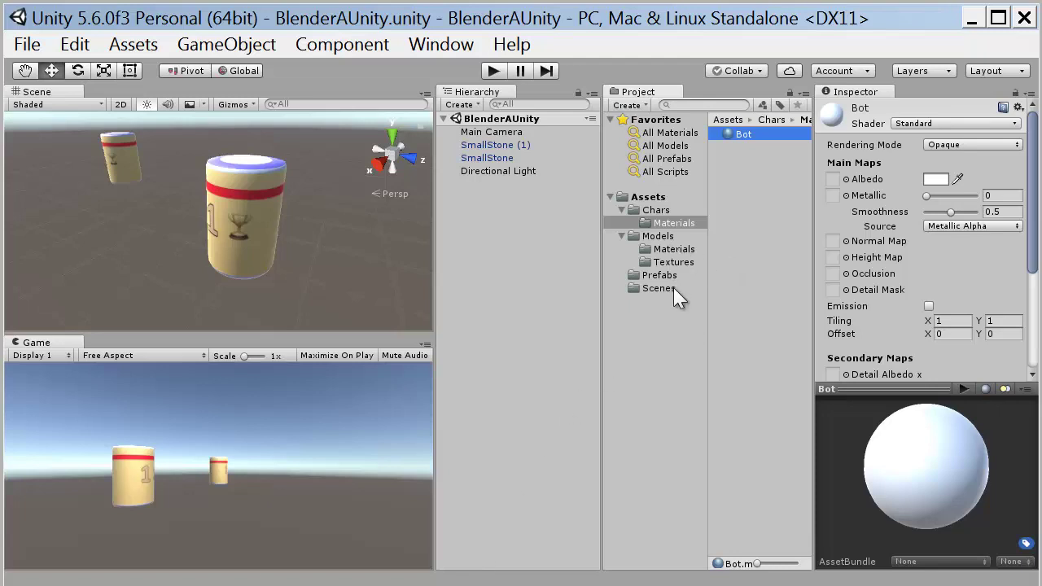
Step: Create a new folder named Textures inside the Chars folder
{"action": "left_click", "coordinate": [692, 209]}
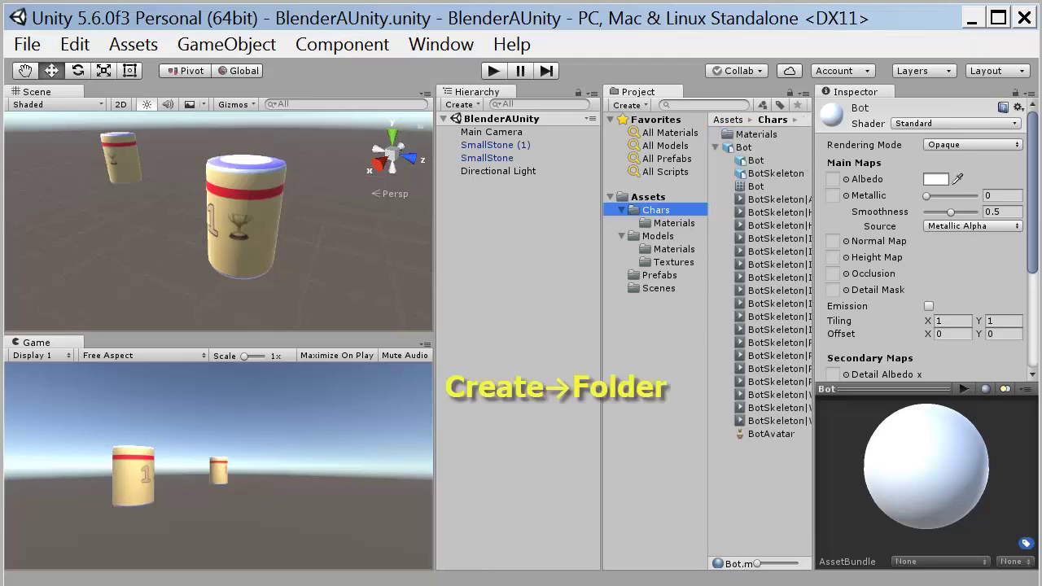
{"action": "right_click", "coordinate": [753, 482]}
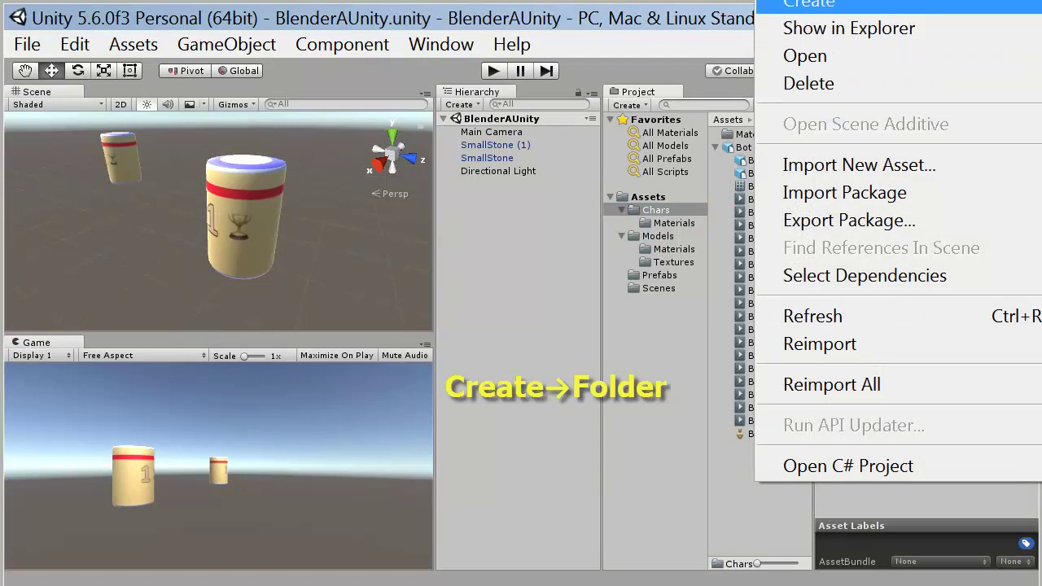
{"action": "left_click", "coordinate": [917, 188]}
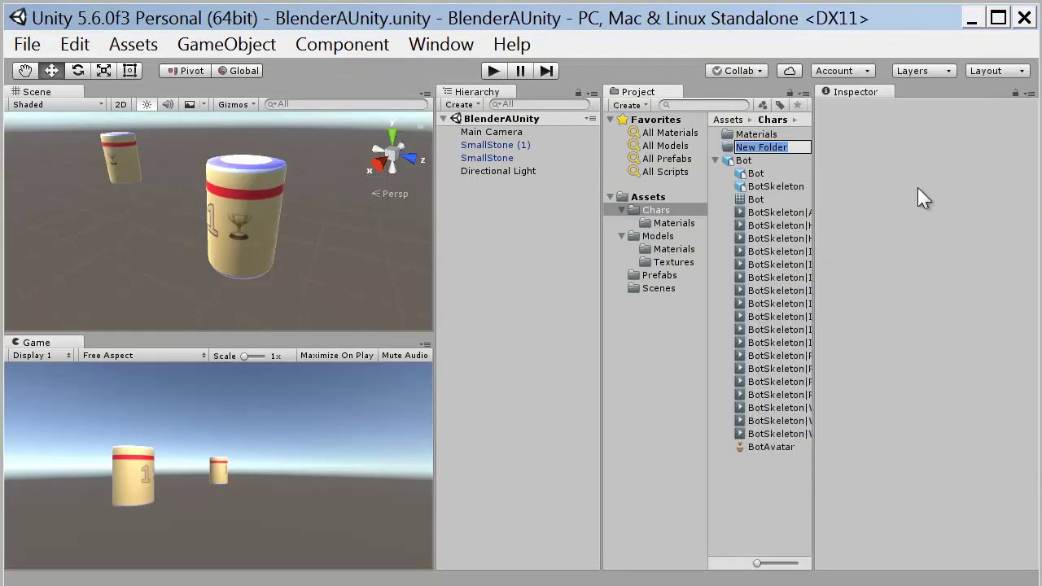
{"action": "type", "text": "Textures"}
{"action": "key", "text": "Return"}
{"action": "key", "text": "Return"}
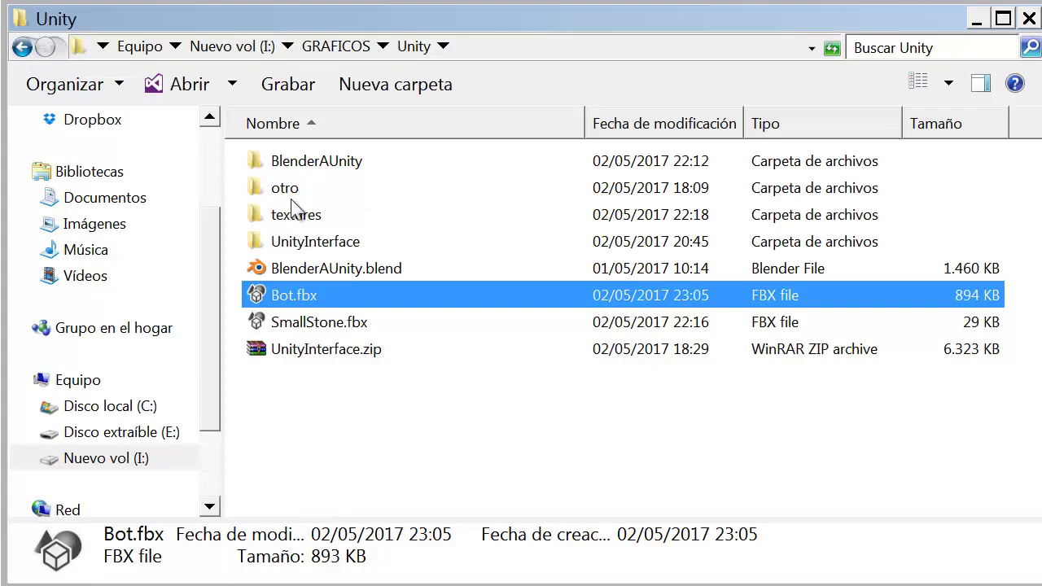
Step: Import Rojolimpio.jpg from the textures folder on disk into Unity's Chars/Textures folder
{"action": "double_click", "coordinate": [303, 213]}
{"action": "mouse_move", "coordinate": [306, 182]}
{"action": "left_mouse_down"}
{"action": "mouse_move", "coordinate": [291, 272]}
{"action": "mouse_move", "coordinate": [765, 168]}
{"action": "left_mouse_up"}
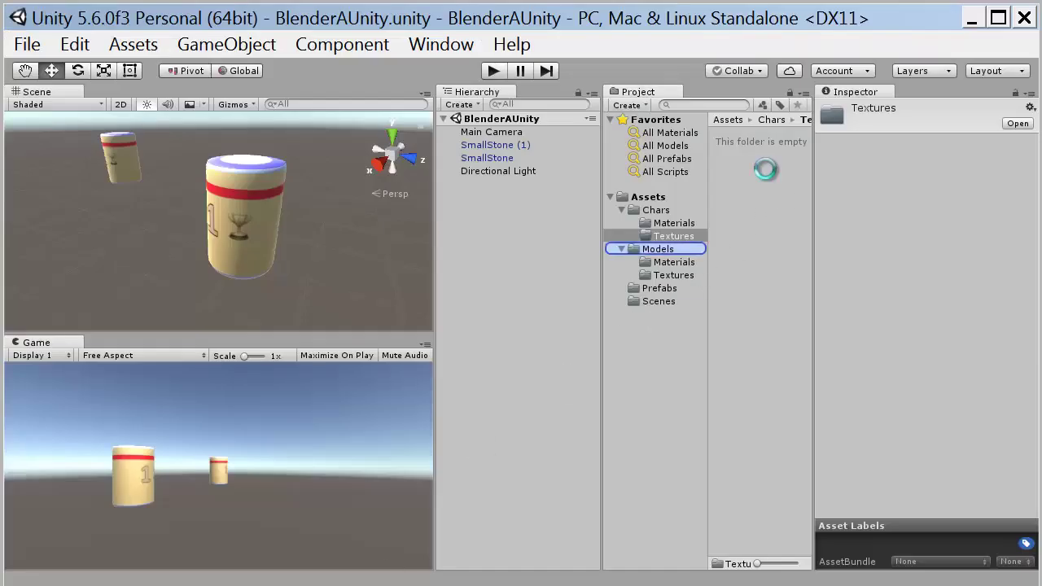
Step: Set Rojolimpio as the Bot material's Albedo texture, turning its preview red
{"action": "left_click", "coordinate": [748, 135]}
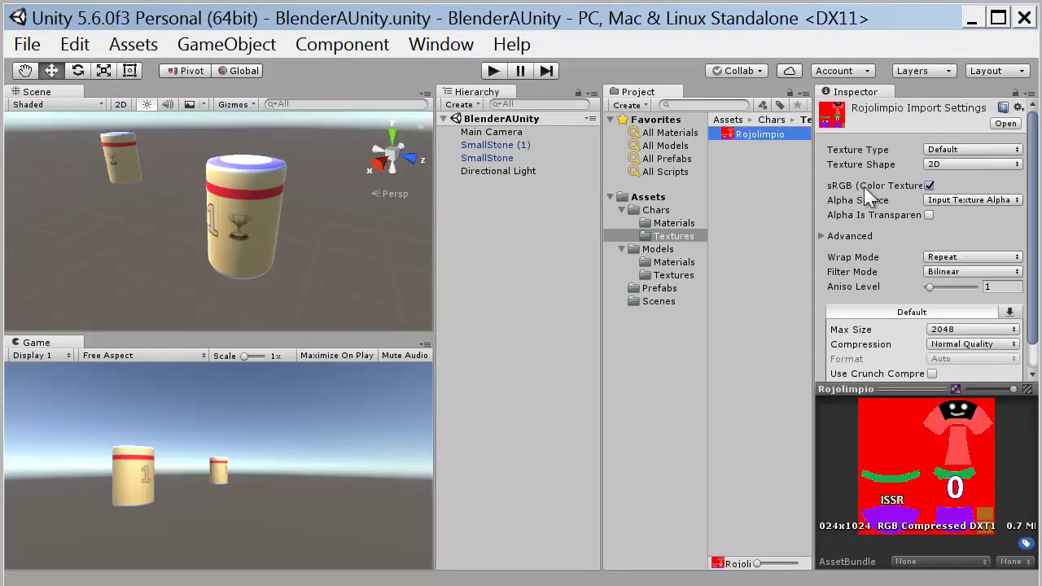
{"action": "left_click", "coordinate": [683, 225]}
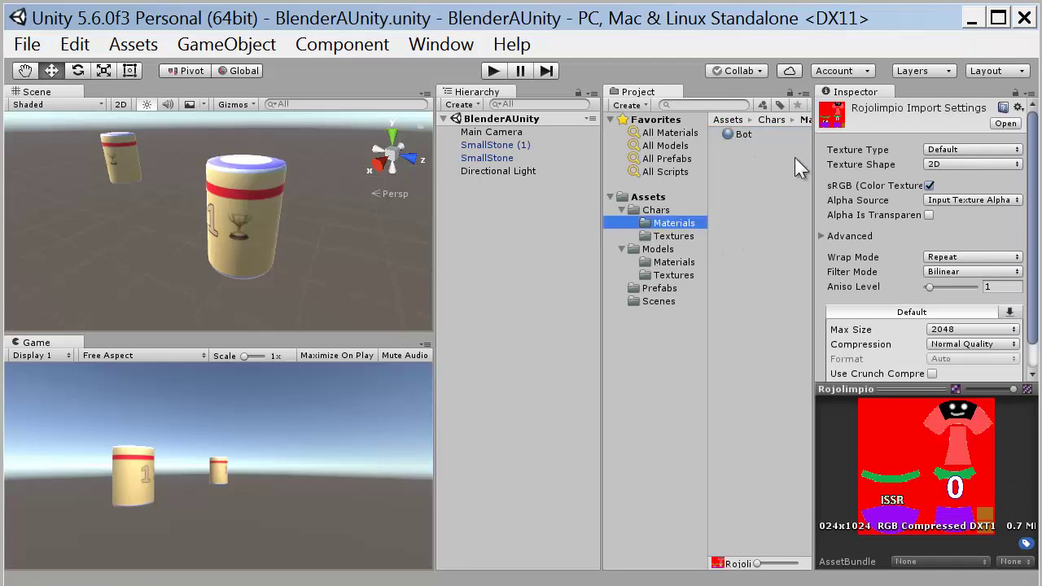
{"action": "left_click", "coordinate": [744, 134]}
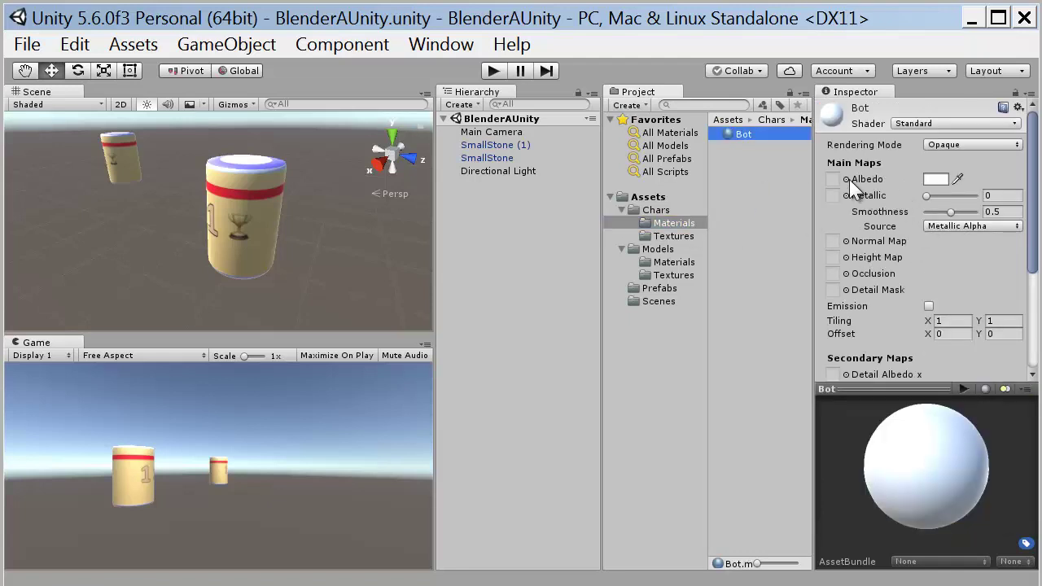
{"action": "left_click", "coordinate": [846, 179]}
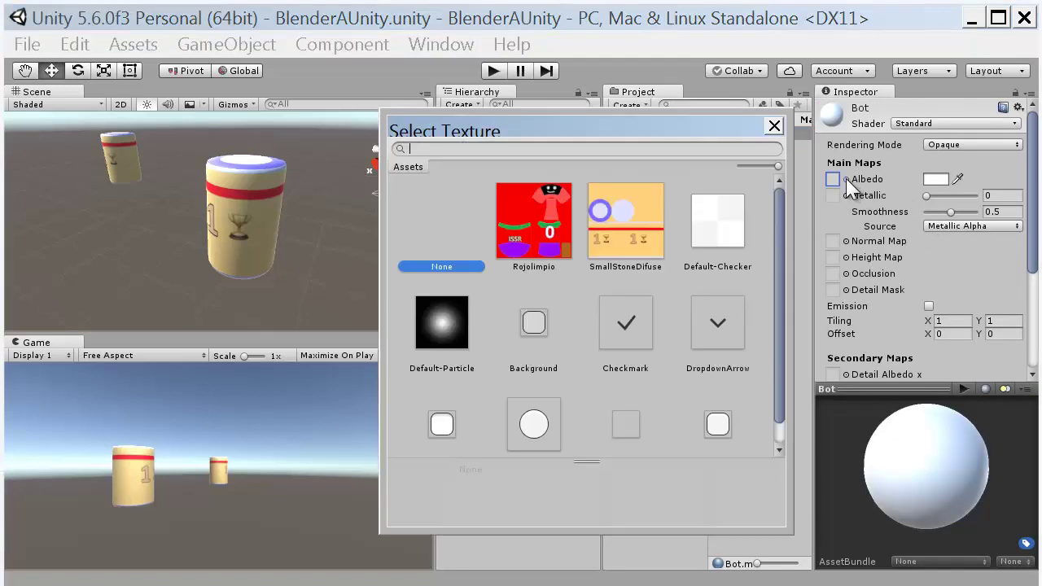
{"action": "left_click", "coordinate": [537, 213]}
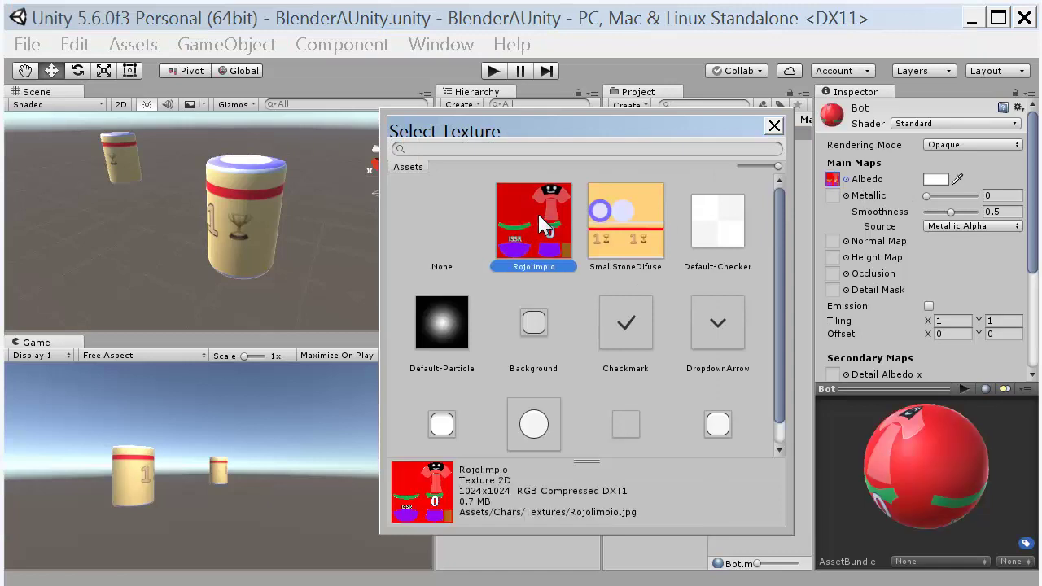
{"action": "double_click", "coordinate": [537, 212]}
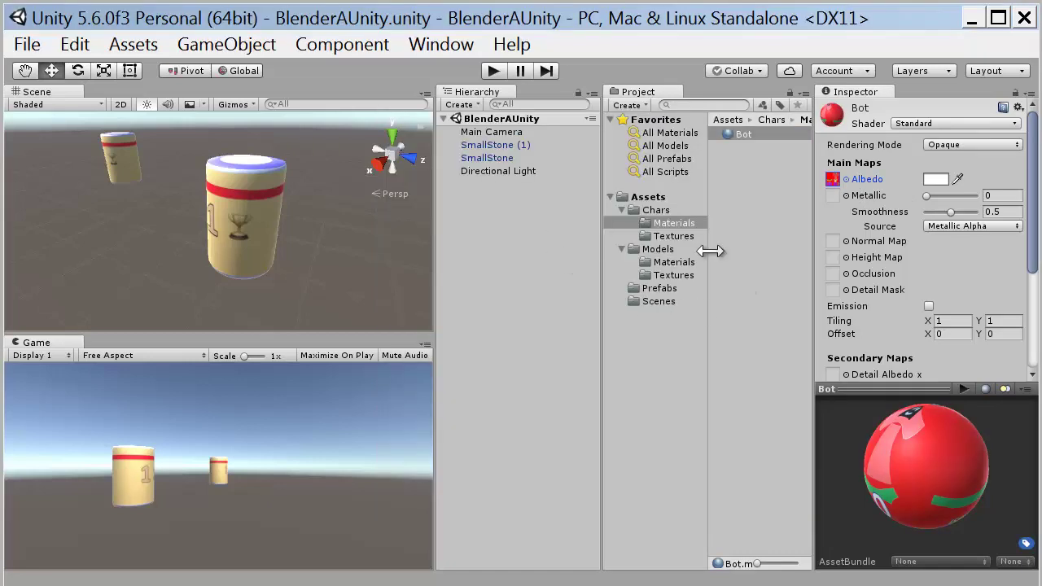
{"action": "left_click", "coordinate": [656, 210]}
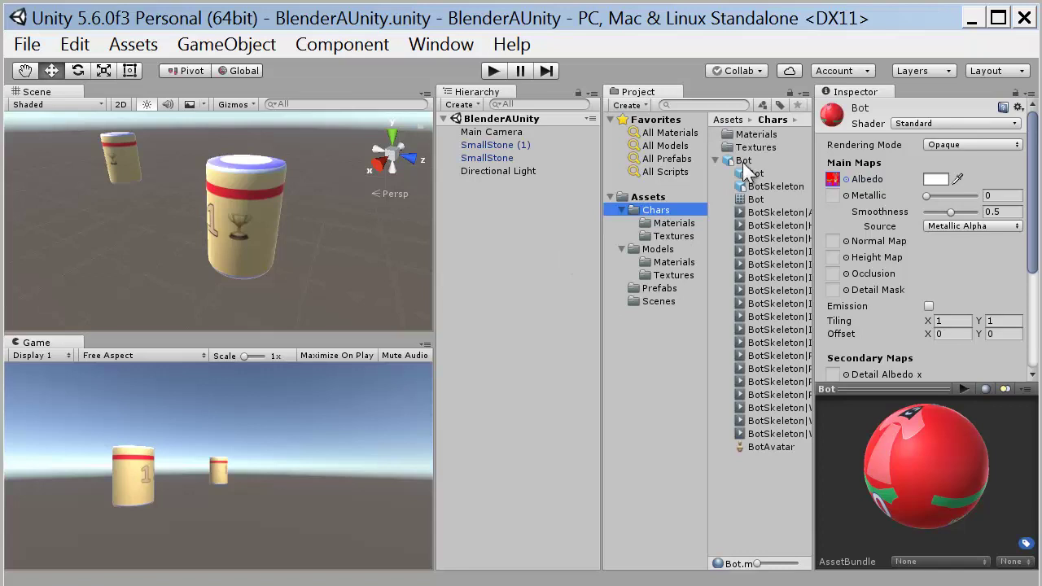
Step: Place the Bot model in the scene at position X 0, Y 0, Z 3
{"action": "mouse_move", "coordinate": [744, 160]}
{"action": "left_mouse_down"}
{"action": "mouse_move", "coordinate": [351, 228]}
{"action": "mouse_move", "coordinate": [326, 218]}
{"action": "left_mouse_up"}
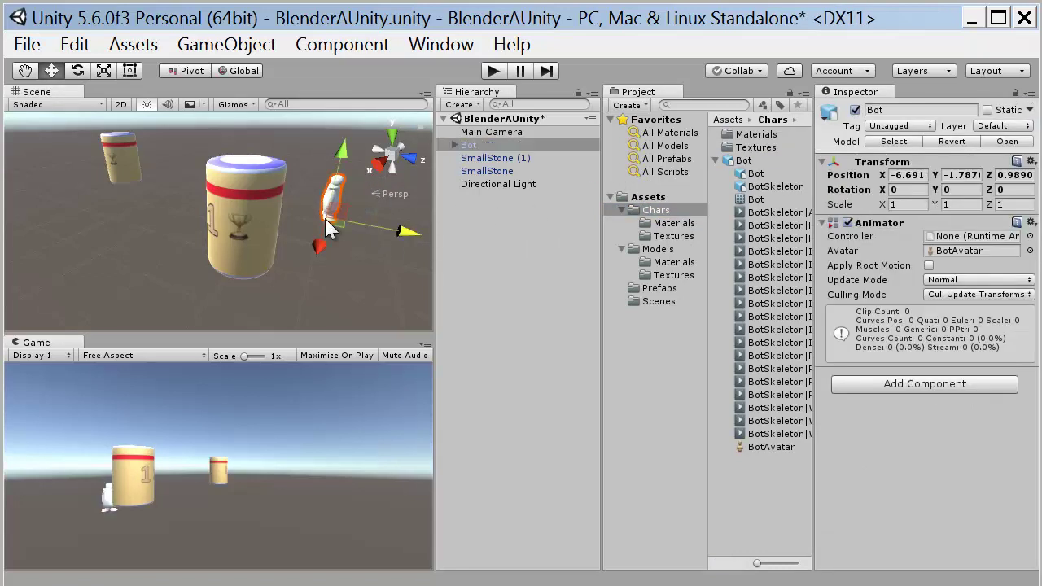
{"action": "left_click", "coordinate": [915, 176]}
{"action": "type", "text": "0"}
{"action": "left_click", "coordinate": [961, 176]}
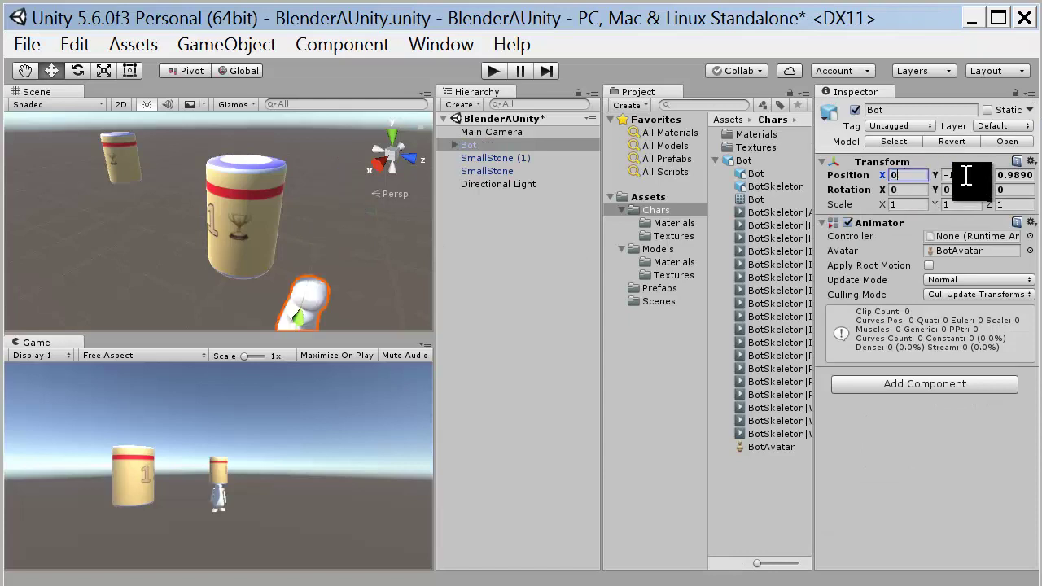
{"action": "type", "text": "0"}
{"action": "left_click", "coordinate": [1009, 176]}
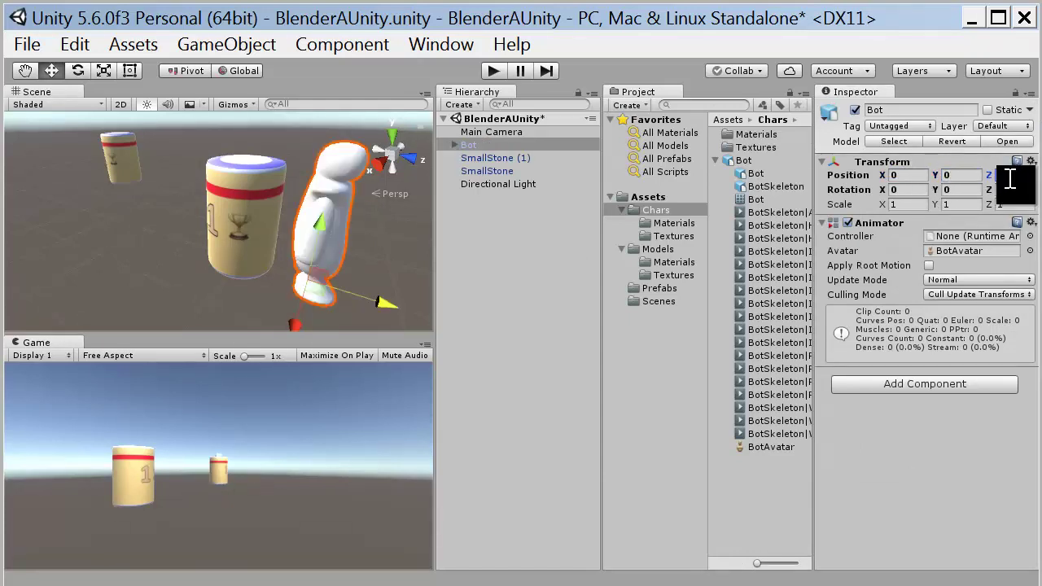
{"action": "type", "text": "3"}
Step: Zoom and pan toward the Bot, then open the Chars/Materials folder
{"action": "scroll", "coordinate": [209, 252], "scroll_direction": "down", "scroll_amount": 5}
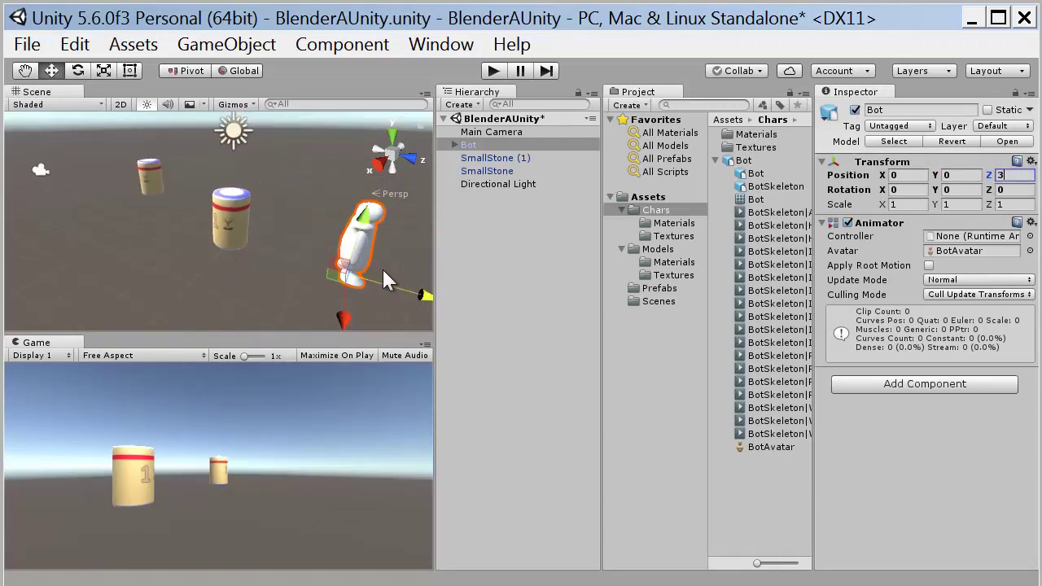
{"action": "middle_click_drag", "start_coordinate": [382, 267], "coordinate": [335, 285]}
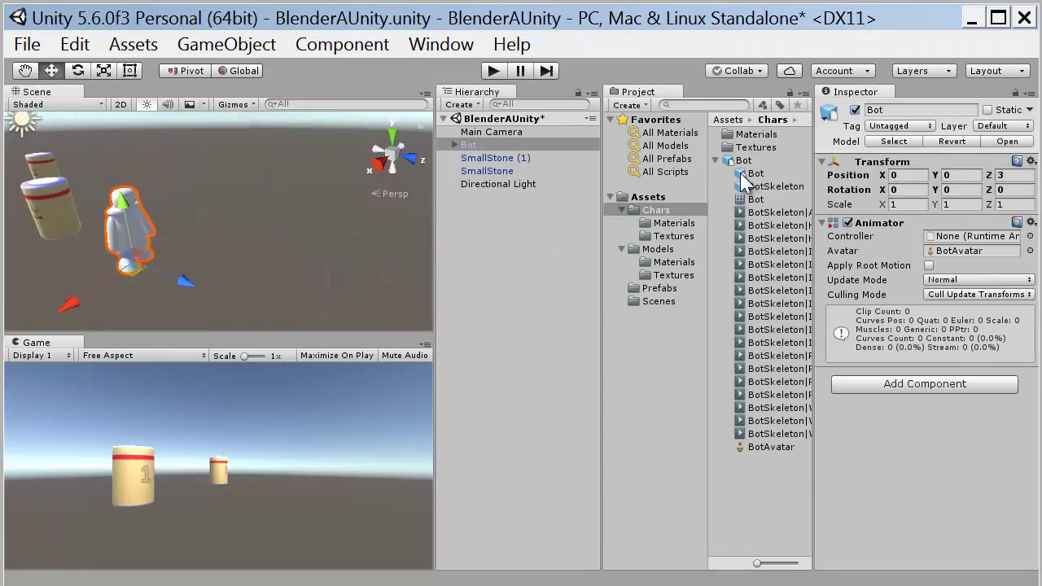
{"action": "double_click", "coordinate": [745, 135]}
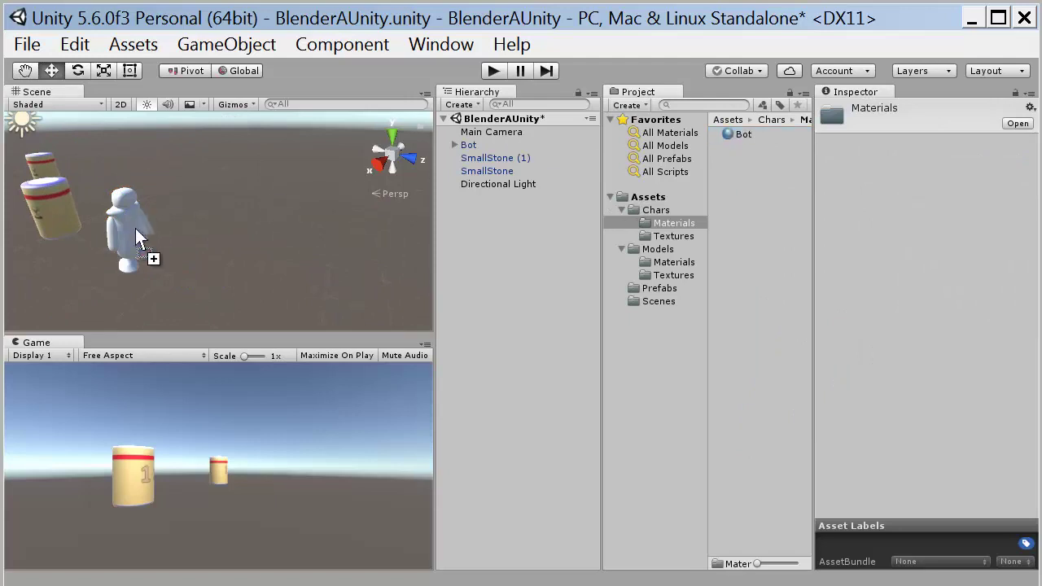
Step: Apply the red Bot material to the Bot model and select the Bot object
{"action": "left_click_drag", "start_coordinate": [744, 135], "coordinate": [136, 232]}
{"action": "mouse_move", "coordinate": [222, 250]}
{"action": "middle_mouse_down"}
{"action": "mouse_move", "coordinate": [263, 238]}
{"action": "mouse_move", "coordinate": [248, 242]}
{"action": "middle_mouse_up"}
{"action": "left_click_drag", "start_coordinate": [362, 248], "coordinate": [325, 272], "text": "alt"}
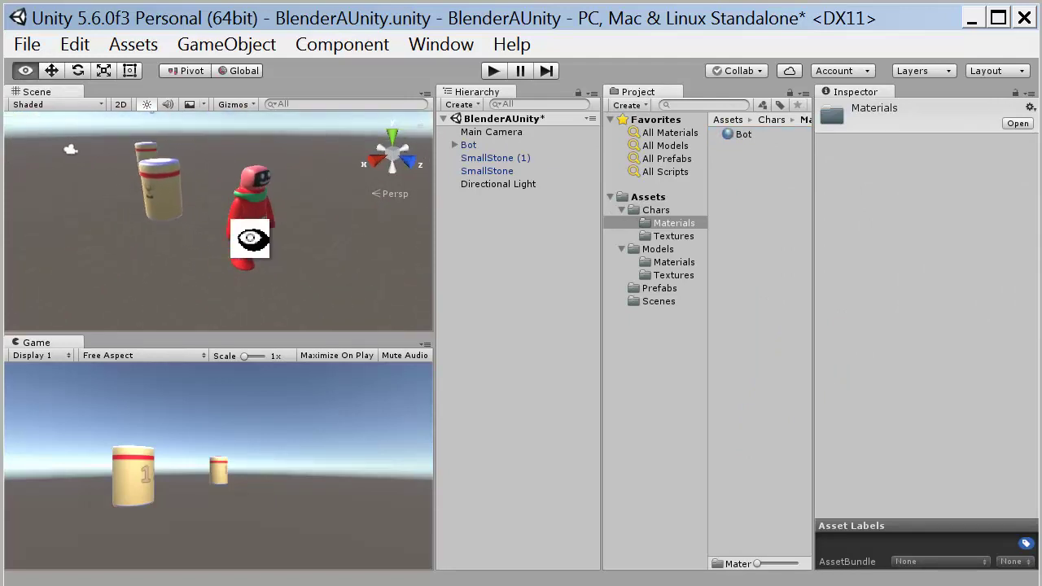
{"action": "scroll", "coordinate": [325, 277], "scroll_direction": "up", "scroll_amount": 2}
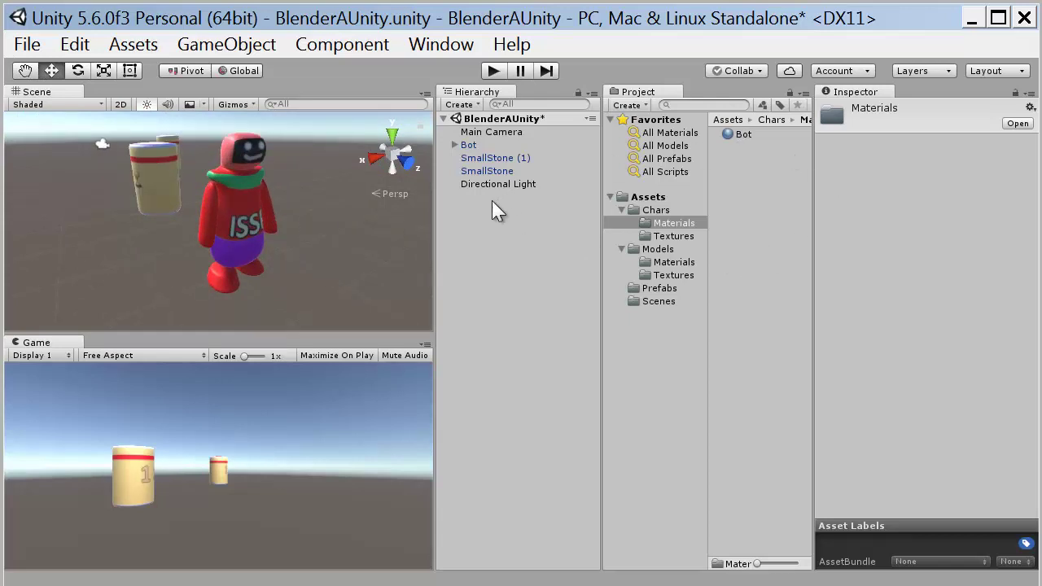
{"action": "left_click", "coordinate": [468, 145]}
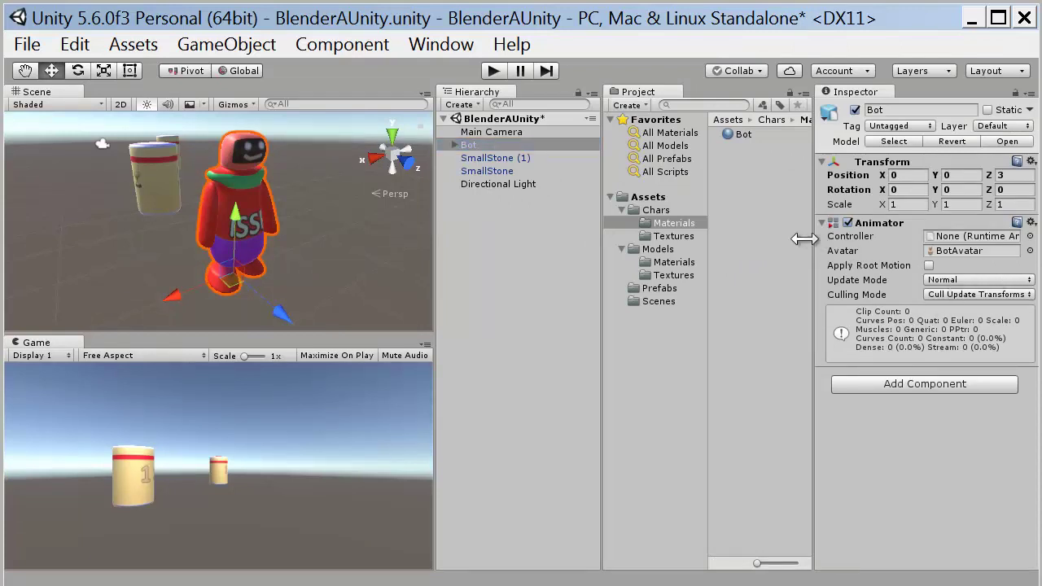
{"action": "left_click_drag", "start_coordinate": [812, 236], "coordinate": [745, 232]}
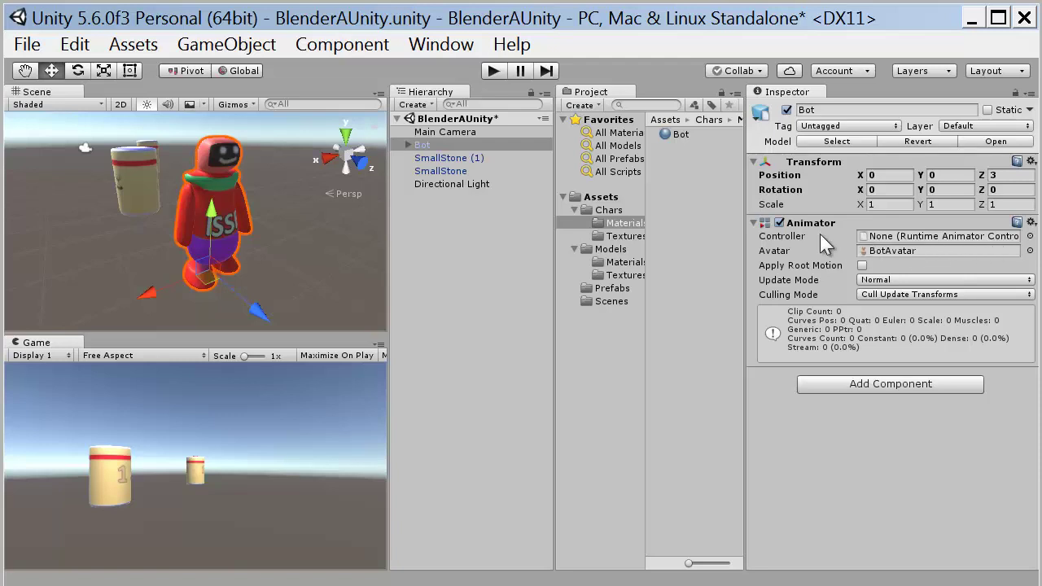
Step: Add a new folder named Animators under Chars and open it
{"action": "left_click", "coordinate": [609, 210]}
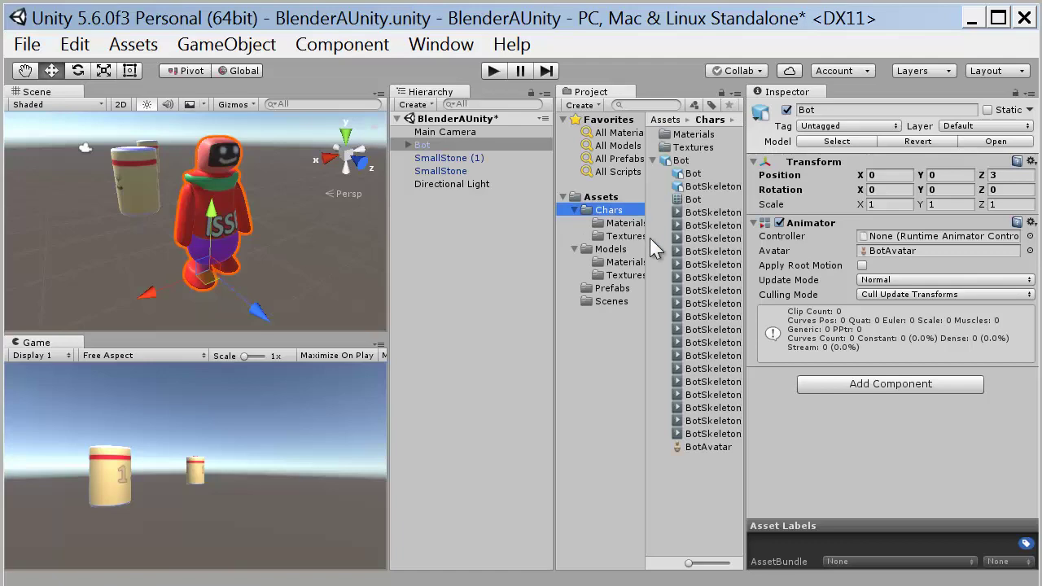
{"action": "right_click", "coordinate": [680, 489]}
{"action": "mouse_move", "coordinate": [987, 6]}
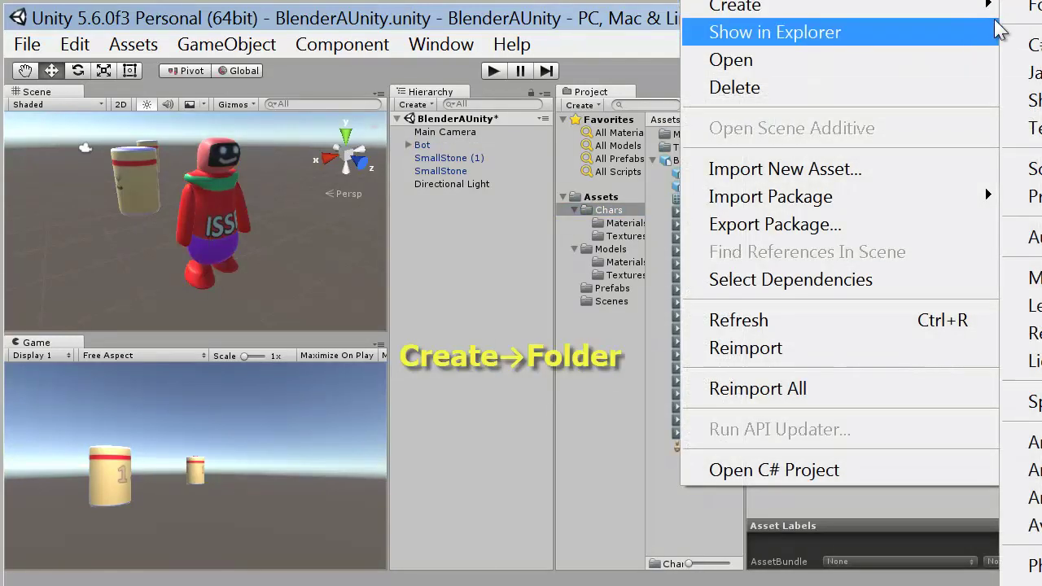
{"action": "left_click", "coordinate": [1027, 7]}
{"action": "type", "text": "An"}
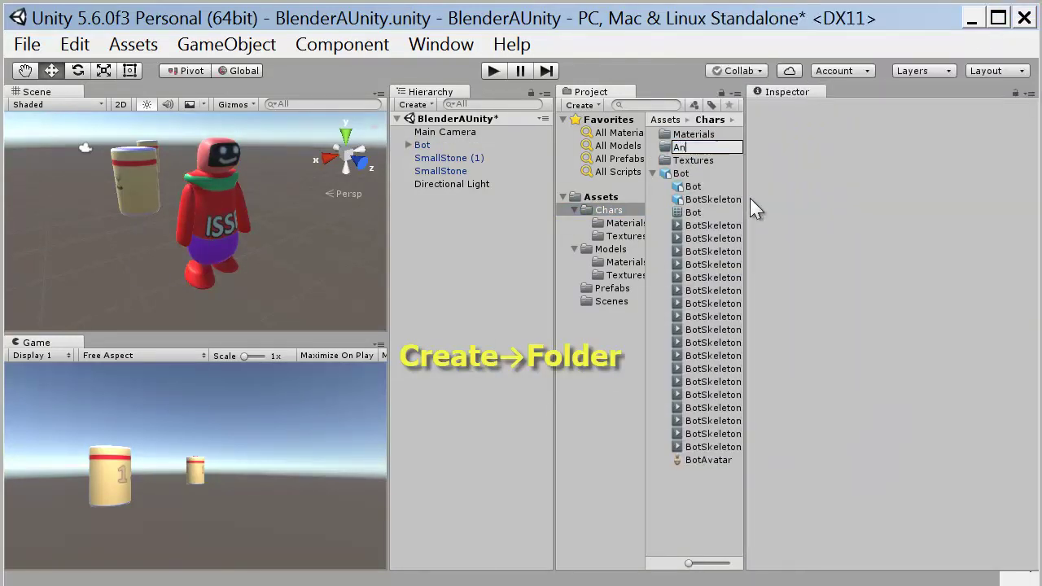
{"action": "type", "text": "imators"}
{"action": "key", "text": "Return"}
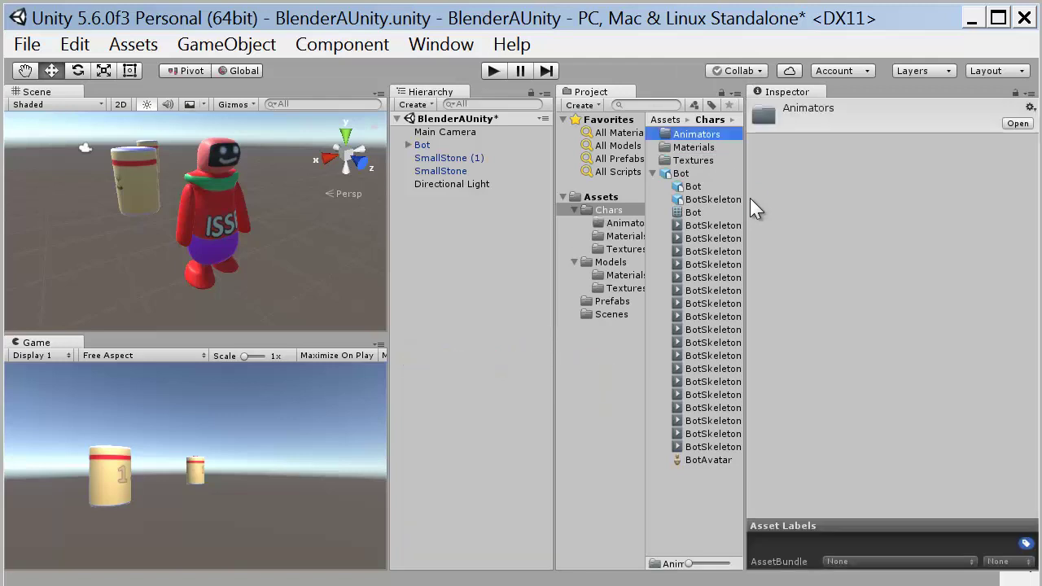
{"action": "left_click", "coordinate": [652, 172]}
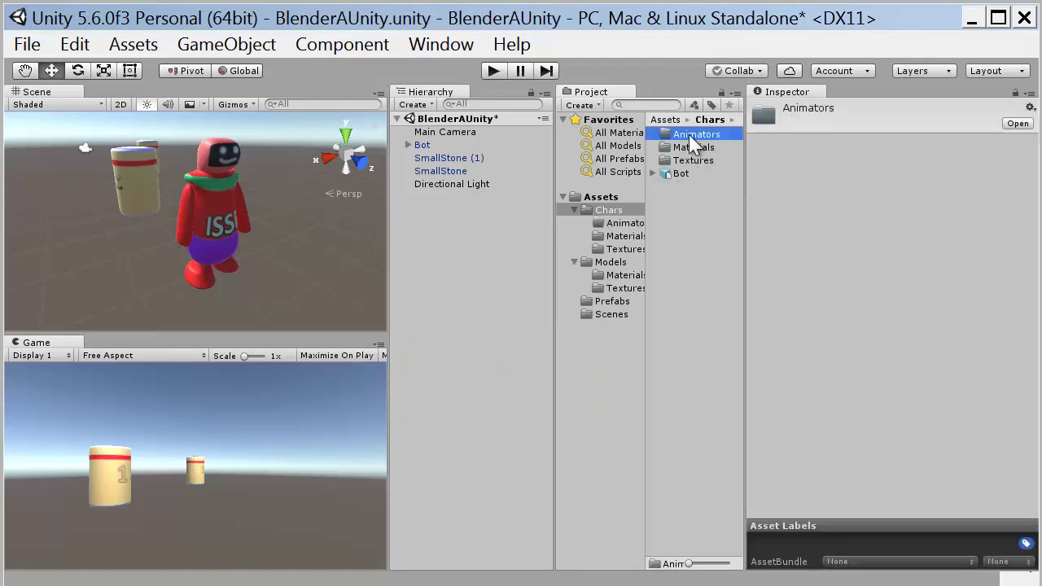
{"action": "double_click", "coordinate": [687, 136]}
Step: Create an Animator Controller named Bot in Chars/Animators
{"action": "right_click", "coordinate": [658, 146]}
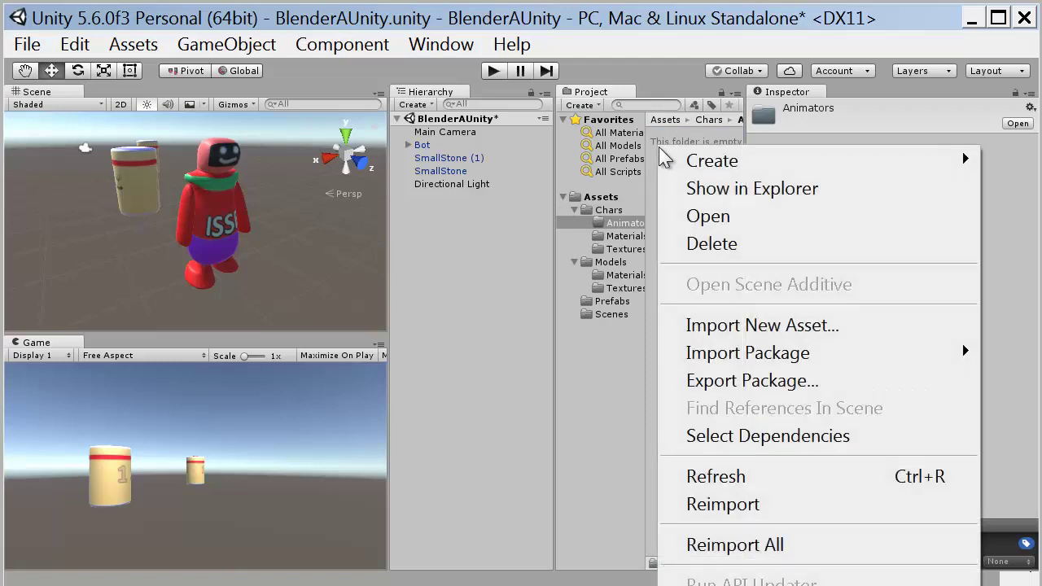
{"action": "mouse_move", "coordinate": [675, 163]}
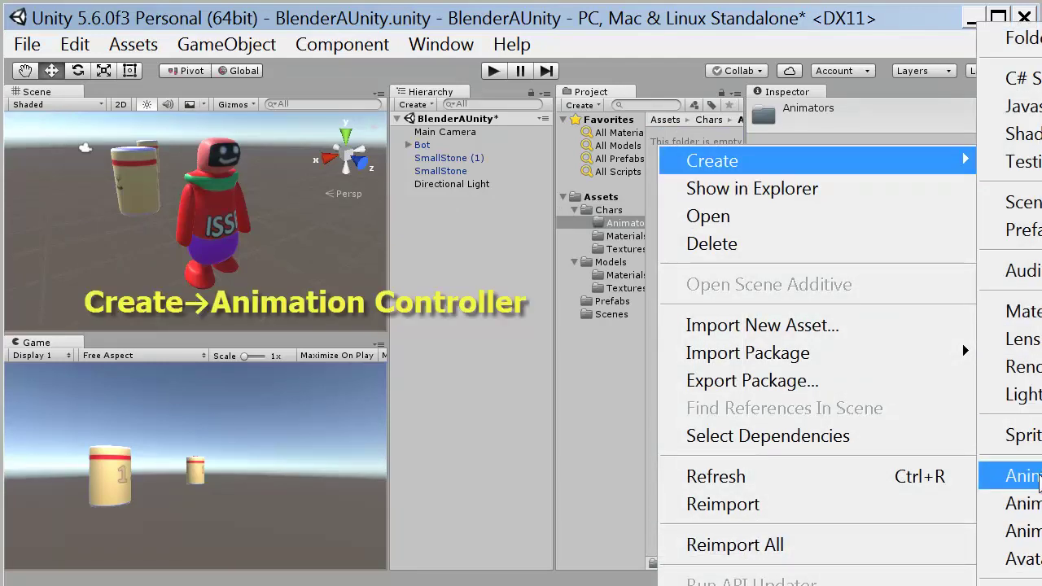
{"action": "left_click", "coordinate": [1034, 476]}
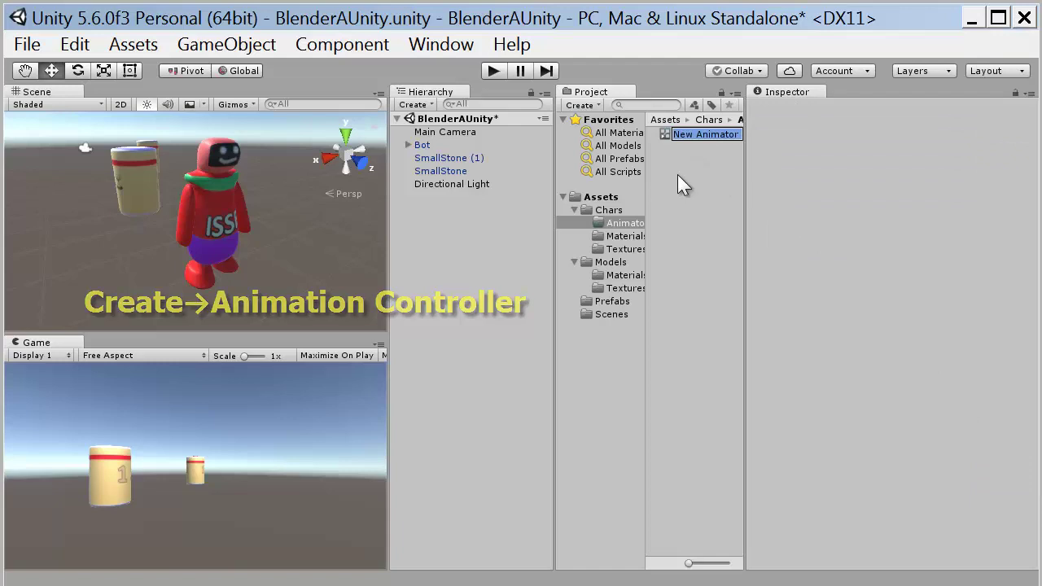
{"action": "type", "text": "Bot"}
{"action": "key", "text": "Return"}
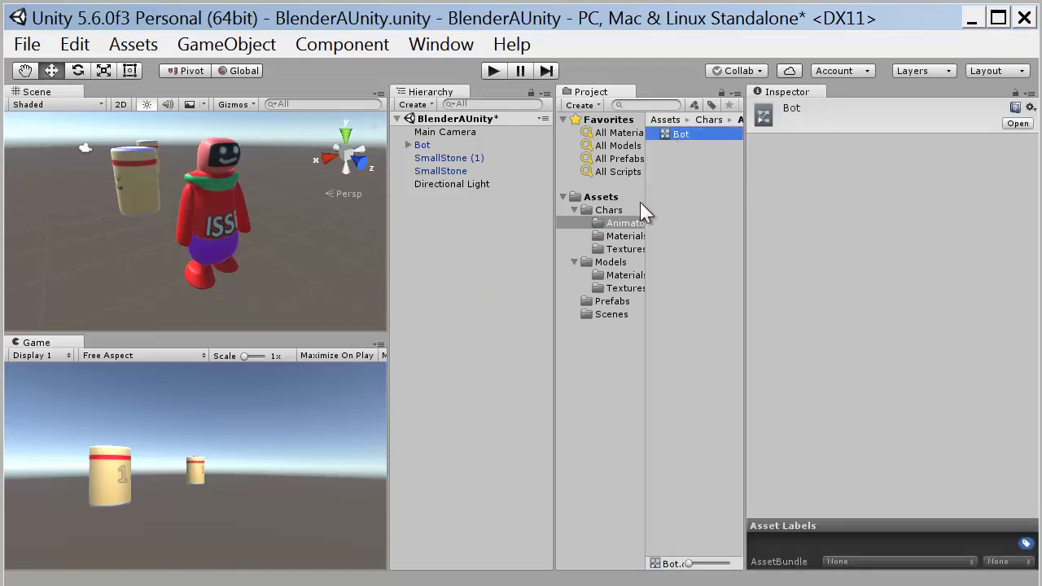
Step: Assign the Bot controller to the Bot object's Animator Controller field
{"action": "left_click", "coordinate": [424, 145]}
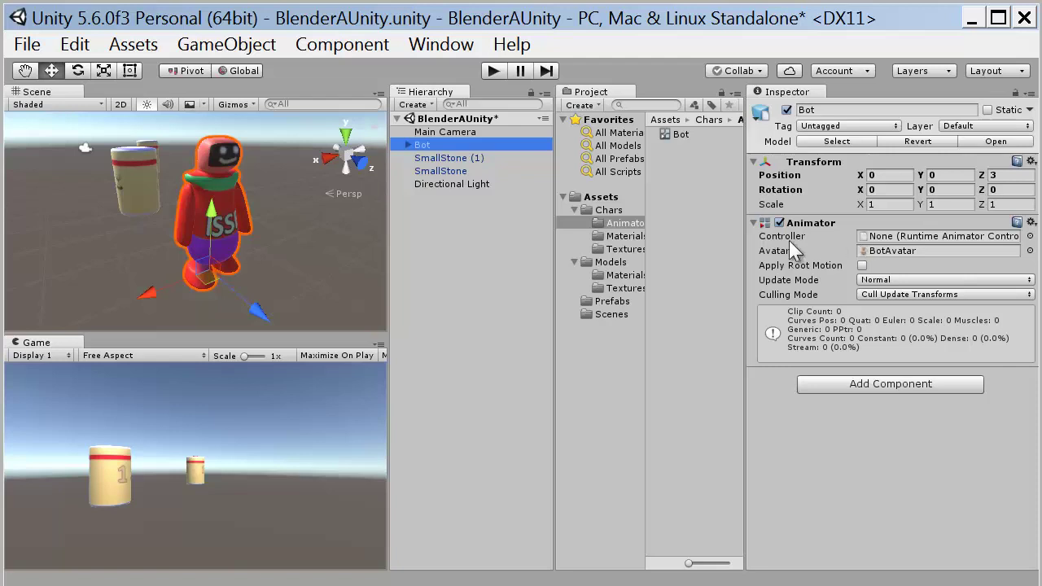
{"action": "left_click", "coordinate": [1029, 236]}
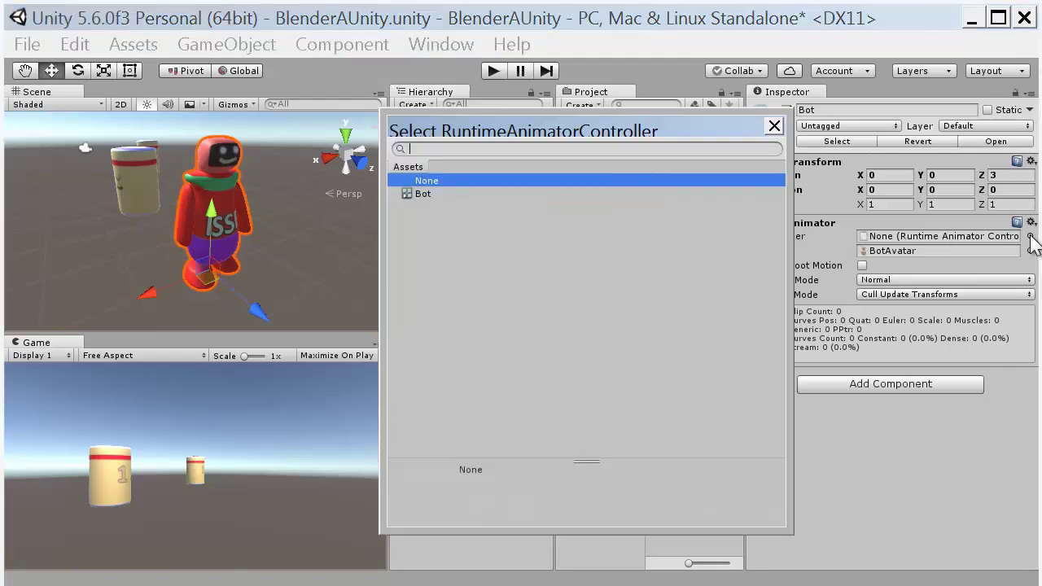
{"action": "left_click", "coordinate": [414, 193]}
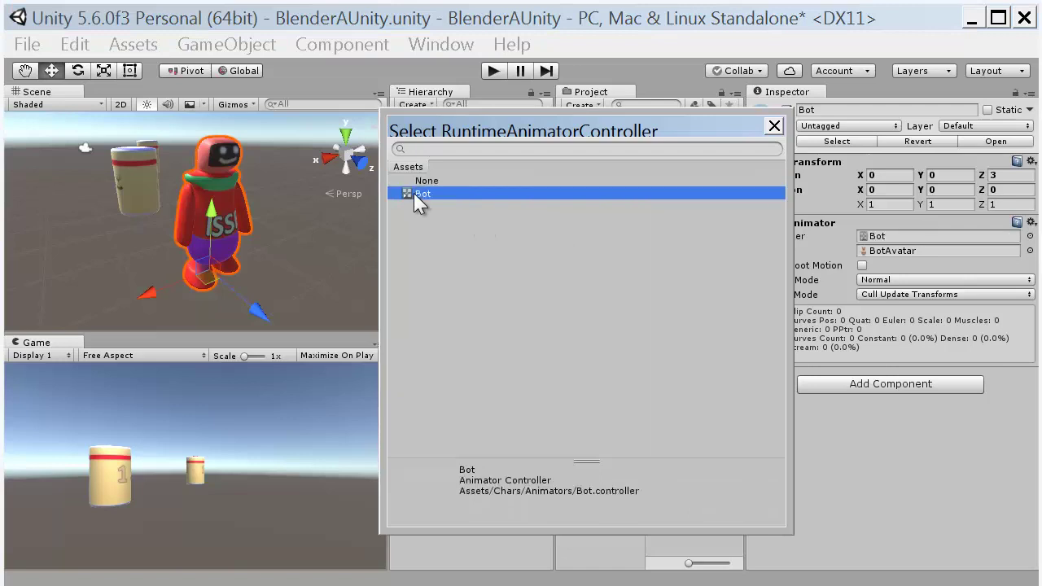
{"action": "left_click", "coordinate": [774, 126]}
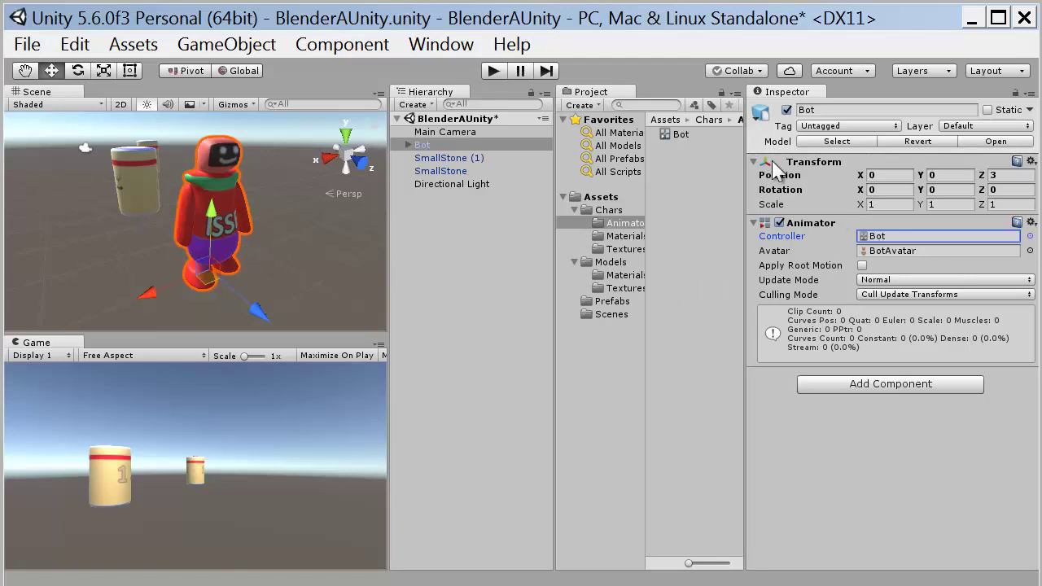
Step: Open the Bot controller in the Animator window and widen its graph area
{"action": "double_click", "coordinate": [881, 233]}
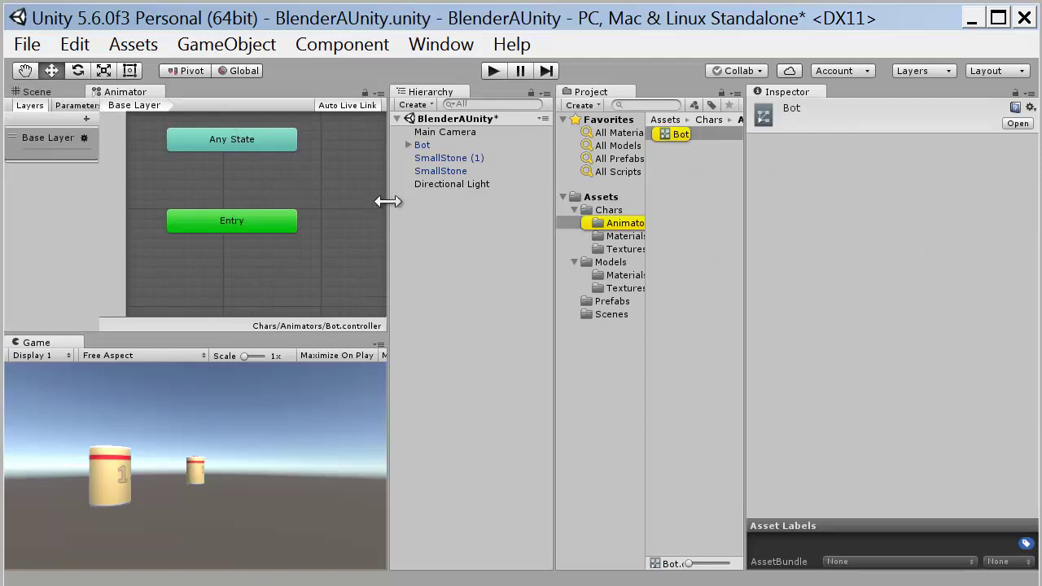
{"action": "left_click_drag", "start_coordinate": [388, 199], "coordinate": [421, 205]}
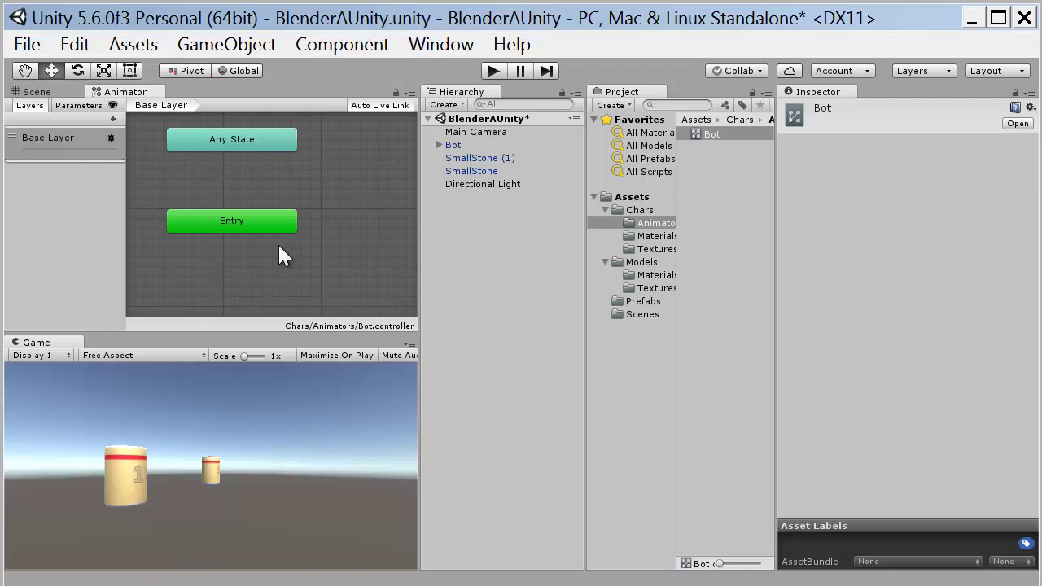
Step: Create an empty state near Entry and name it Idle
{"action": "right_click", "coordinate": [289, 277]}
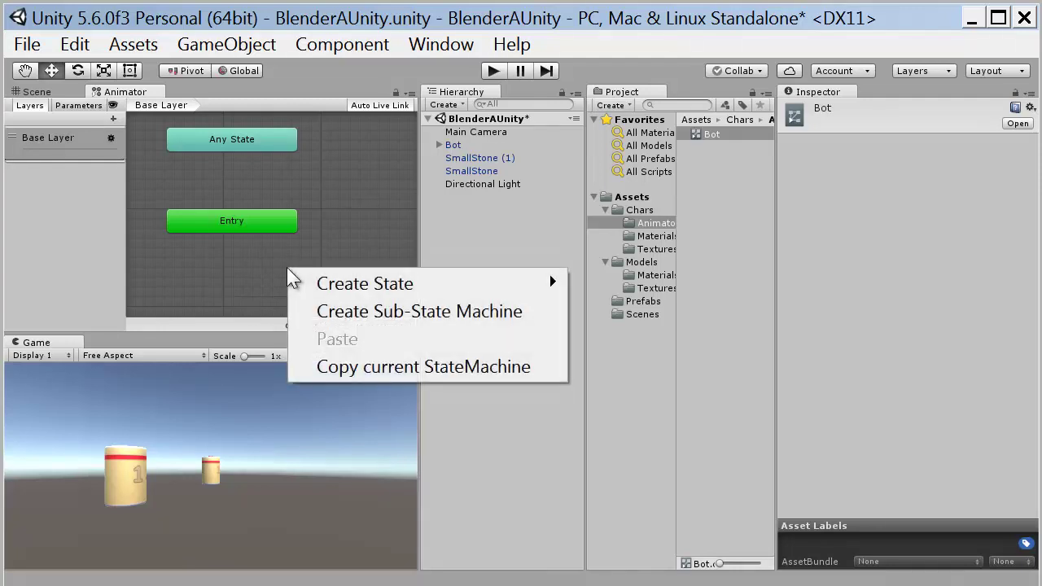
{"action": "mouse_move", "coordinate": [328, 282]}
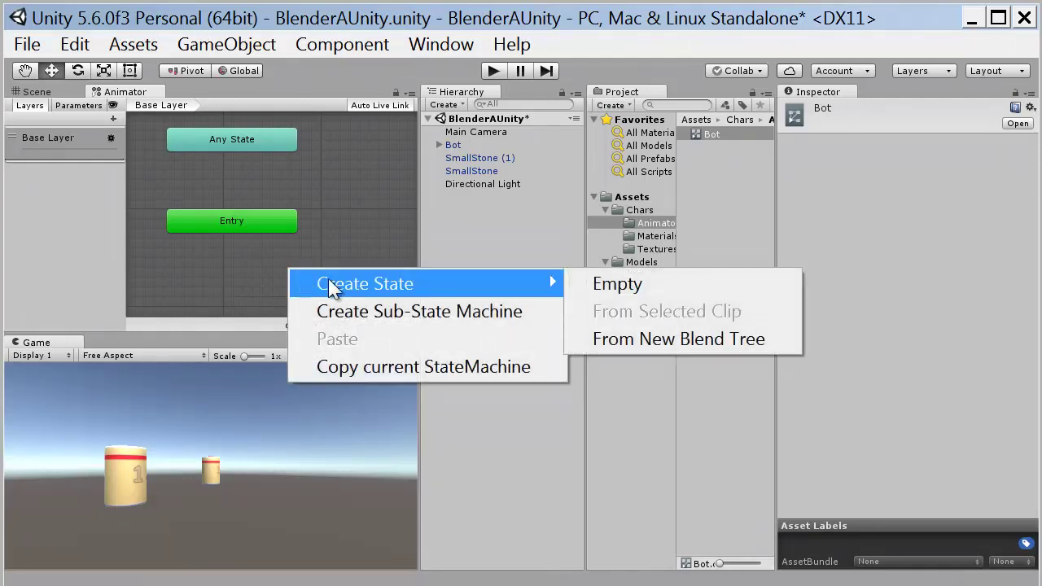
{"action": "left_click", "coordinate": [606, 286]}
{"action": "left_click_drag", "start_coordinate": [368, 282], "coordinate": [332, 278]}
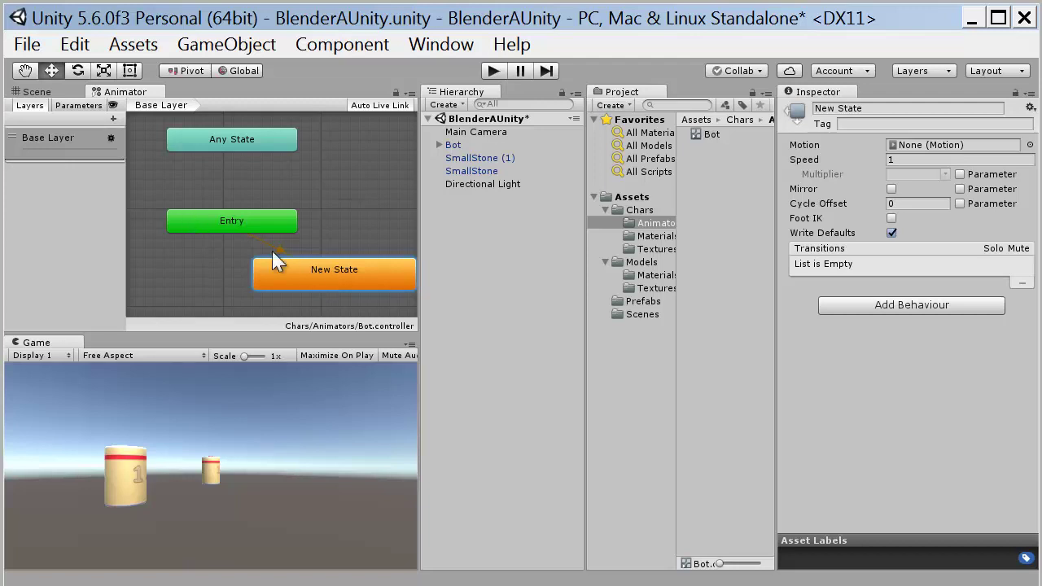
{"action": "left_click", "coordinate": [879, 107]}
{"action": "type", "text": "Id"}
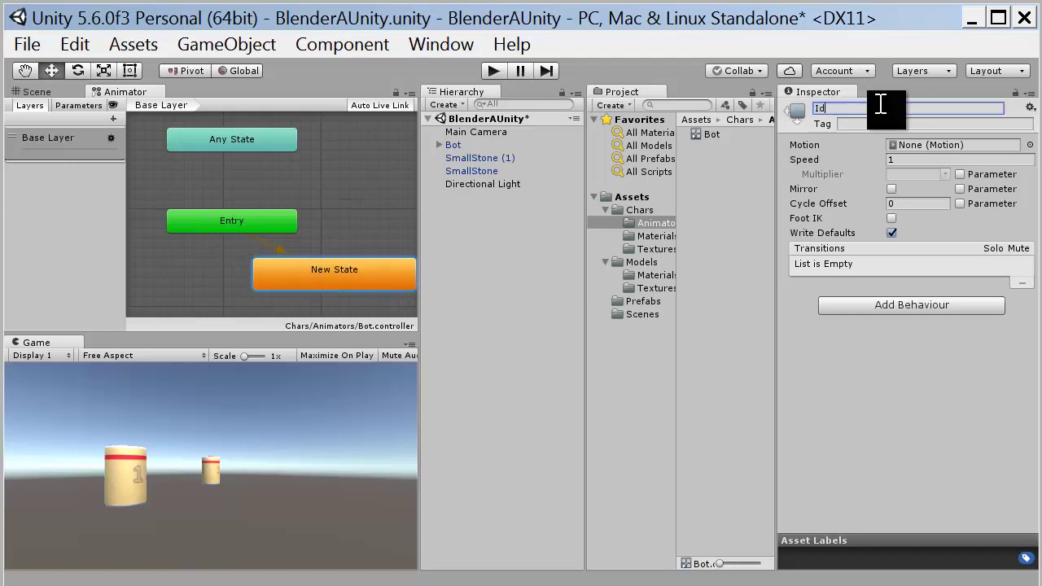
{"action": "type", "text": "le"}
{"action": "key", "text": "Return"}
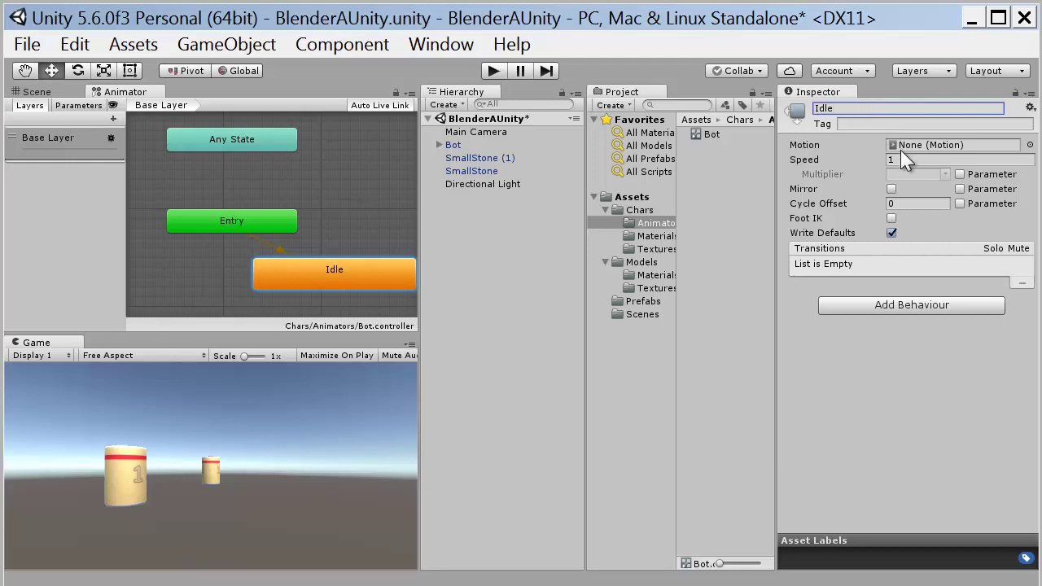
Step: Set the Idle state's Motion to the BotSkeleton|IDLE60 clip
{"action": "left_click", "coordinate": [1029, 145]}
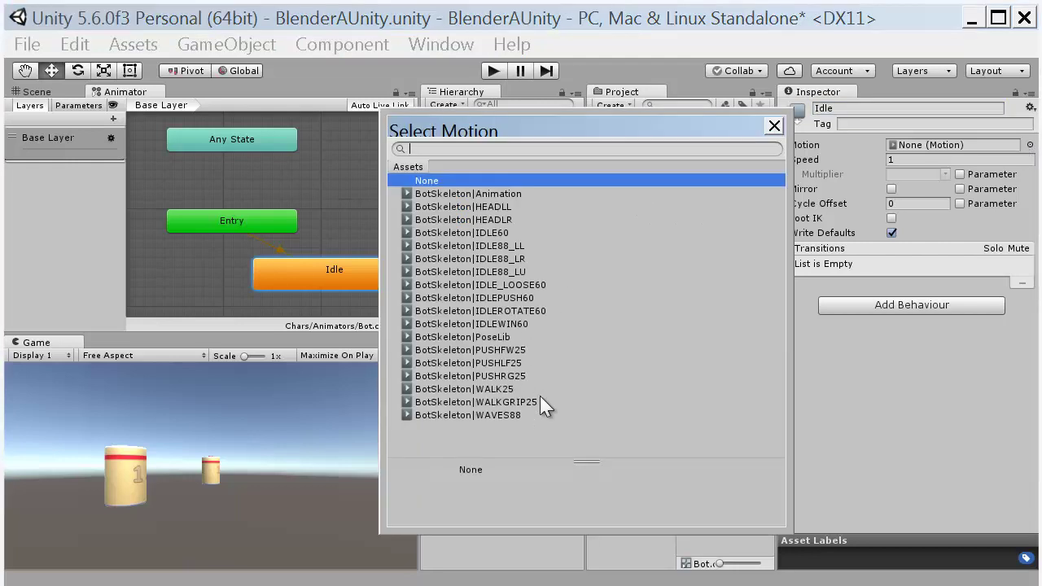
{"action": "left_click", "coordinate": [467, 232]}
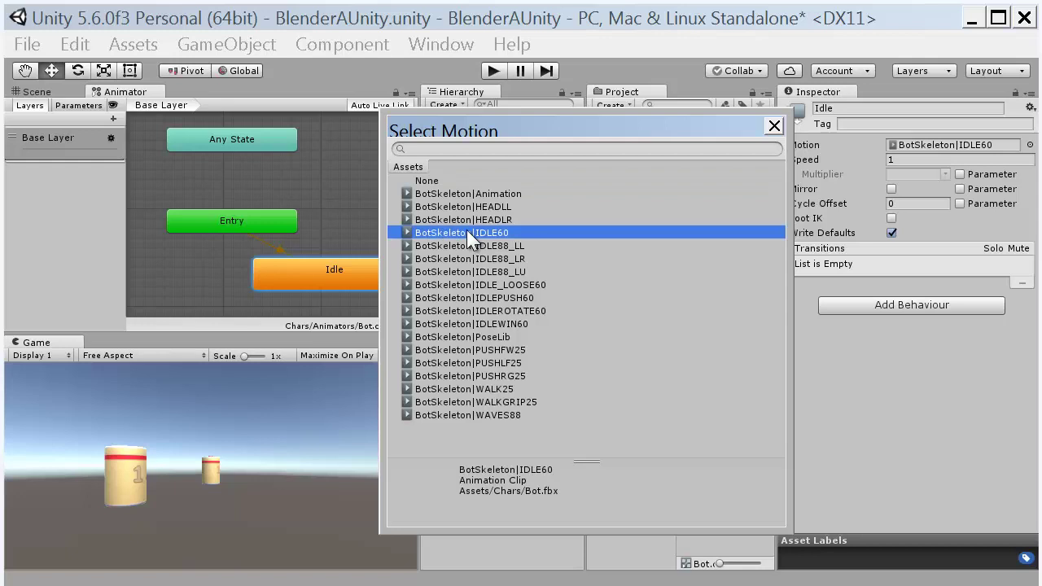
{"action": "double_click", "coordinate": [467, 232]}
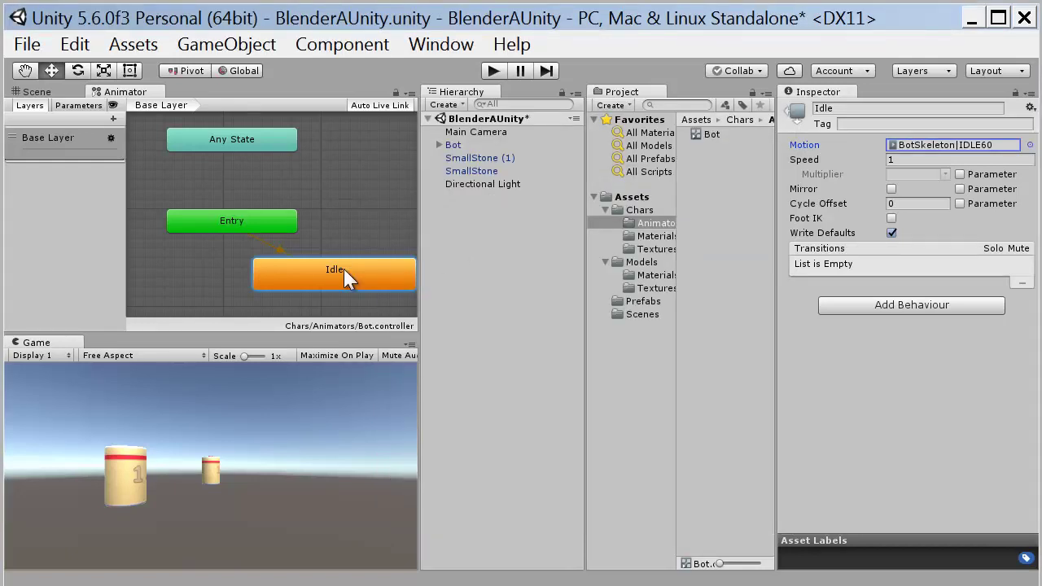
{"action": "left_click", "coordinate": [636, 209]}
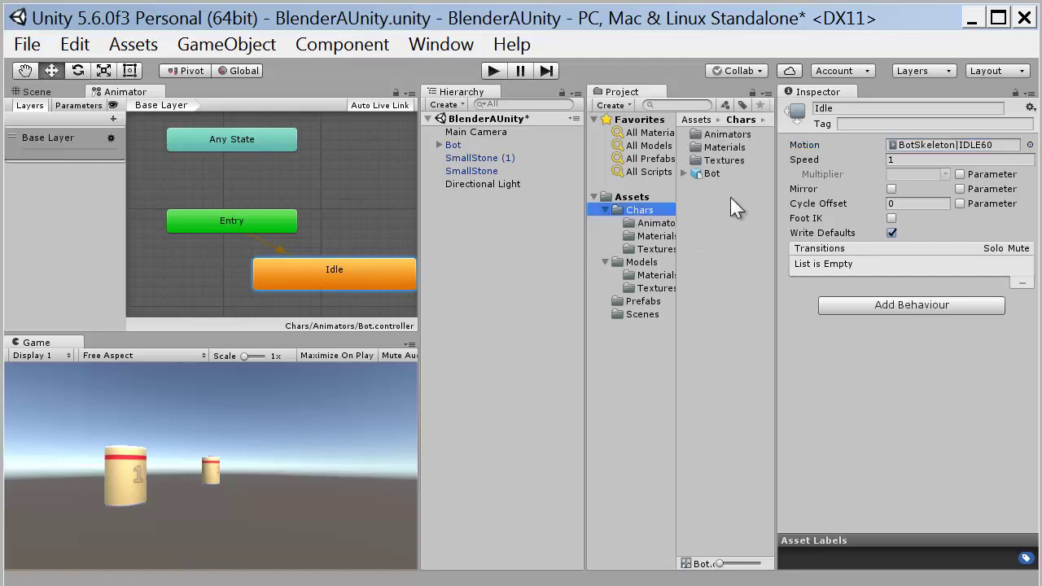
Step: Enable Loop Time on Bot.fbx's BotSkeleton|IDLE60 clip and apply the import settings
{"action": "left_click", "coordinate": [705, 173]}
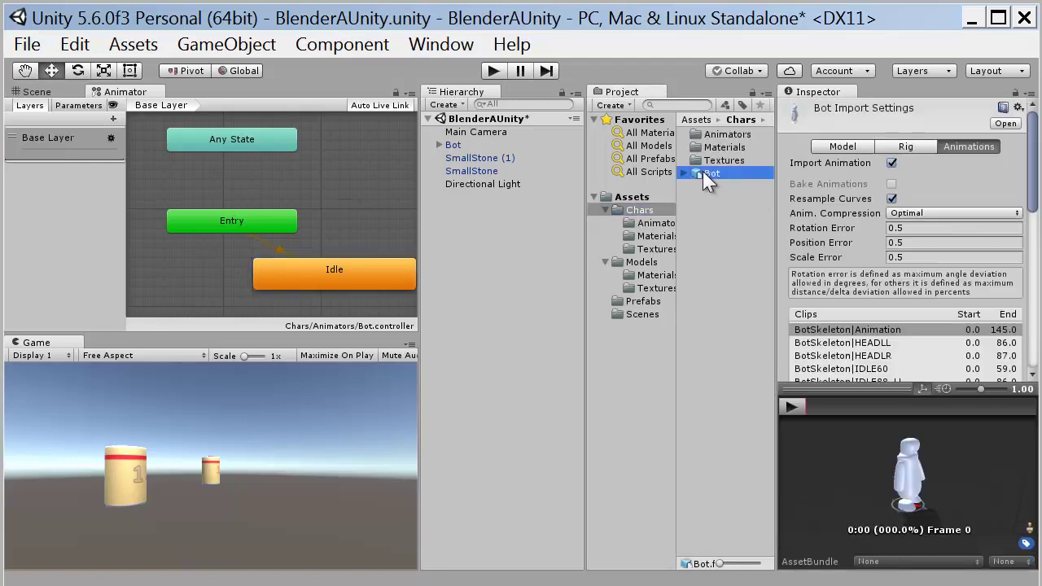
{"action": "left_click_drag", "start_coordinate": [1024, 186], "coordinate": [1027, 241]}
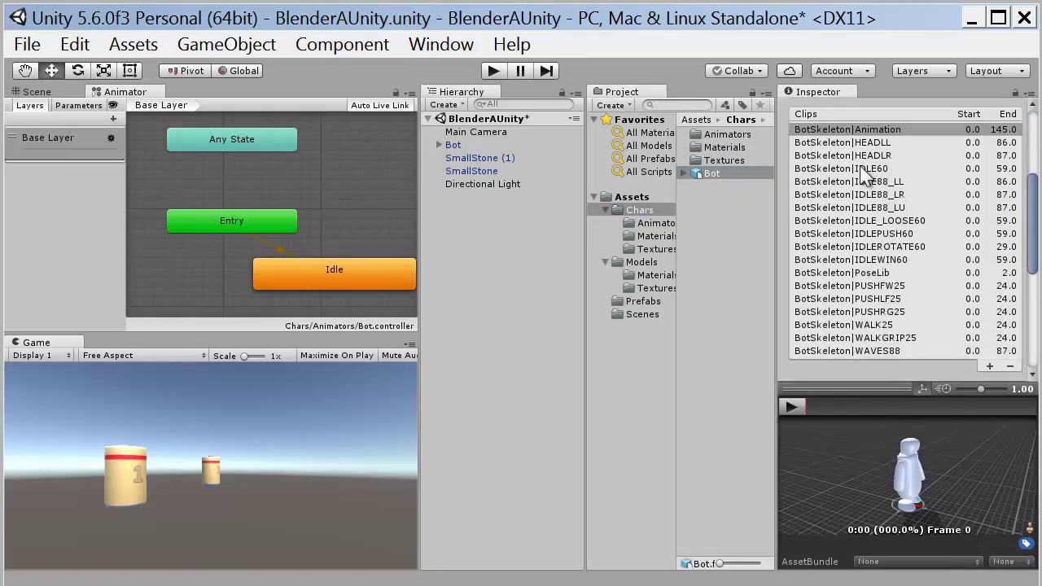
{"action": "left_click", "coordinate": [862, 169]}
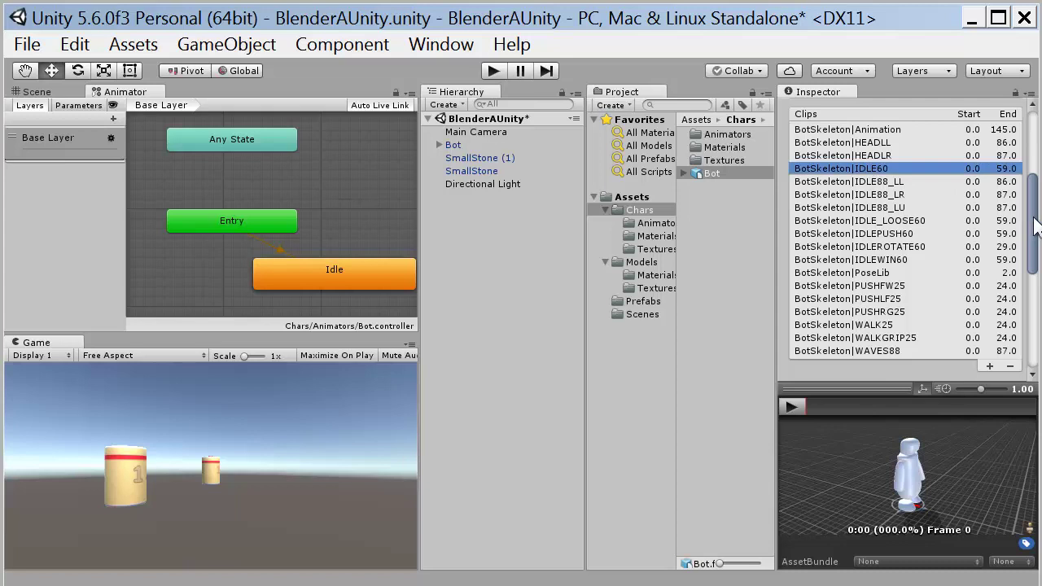
{"action": "mouse_move", "coordinate": [1032, 228]}
{"action": "left_mouse_down"}
{"action": "mouse_move", "coordinate": [1034, 241]}
{"action": "mouse_move", "coordinate": [936, 289]}
{"action": "left_mouse_up"}
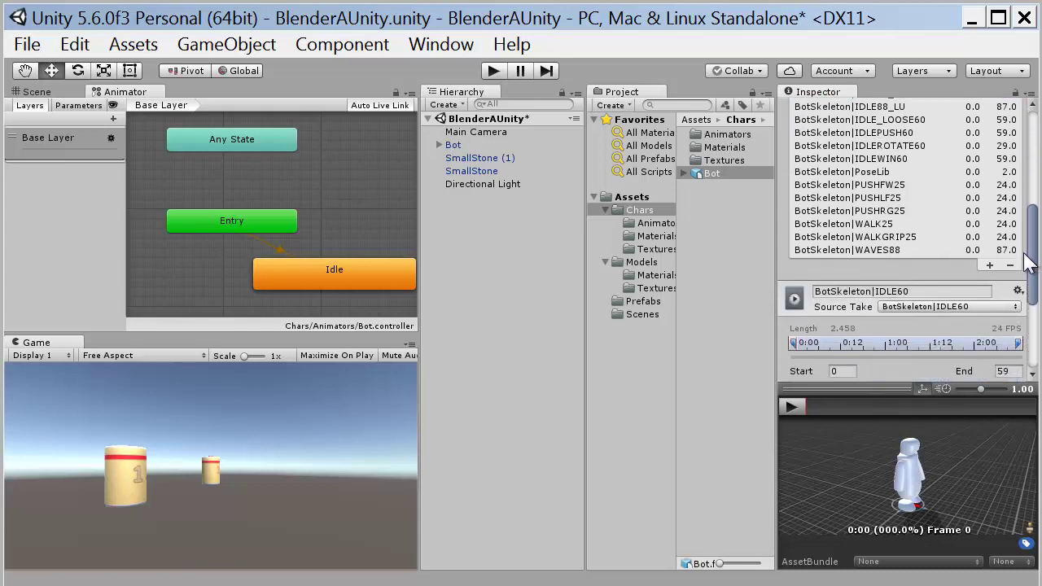
{"action": "left_click", "coordinate": [891, 289]}
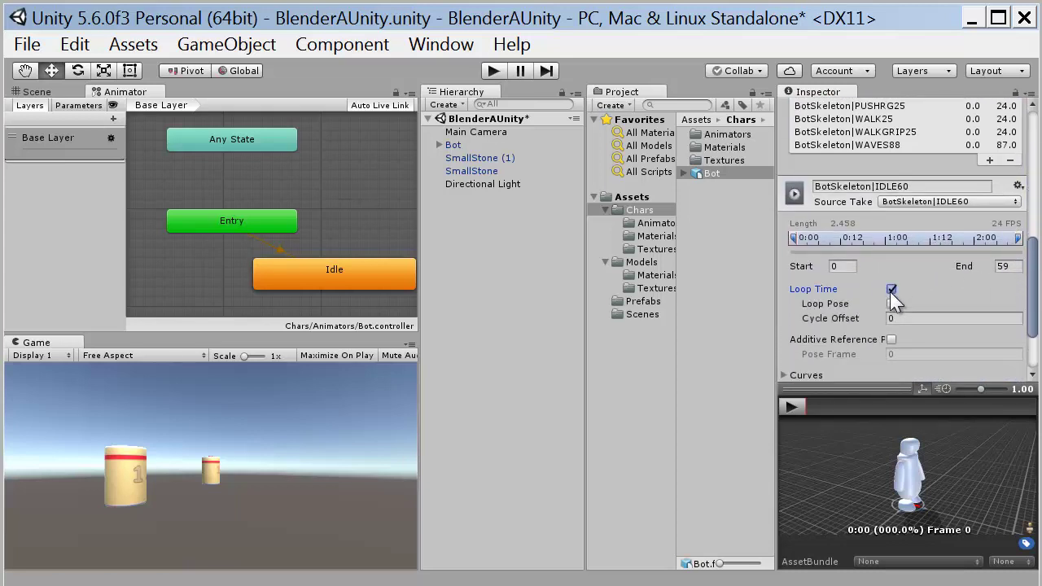
{"action": "left_click_drag", "start_coordinate": [1032, 285], "coordinate": [1032, 330]}
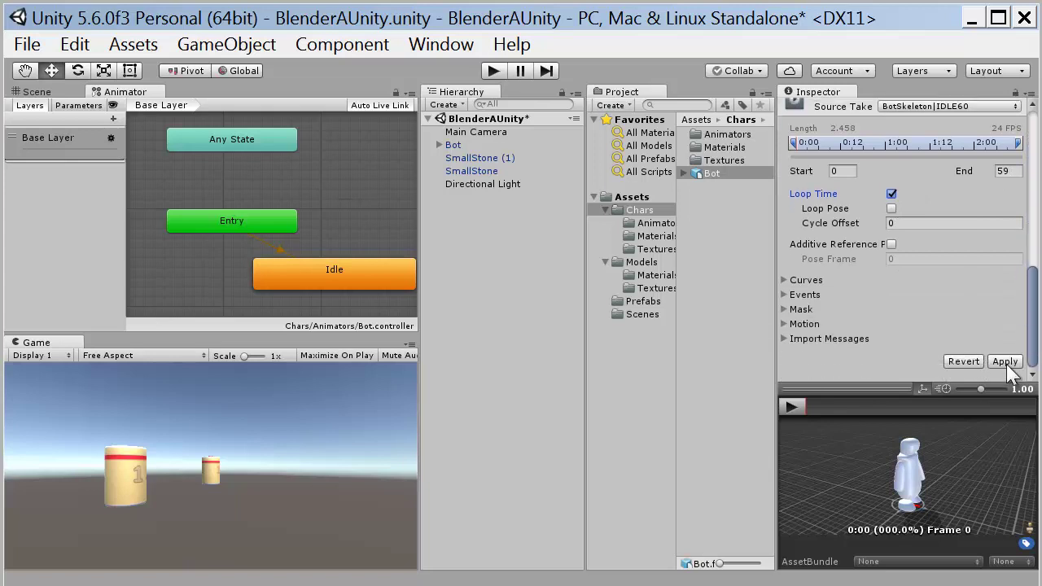
{"action": "left_click", "coordinate": [1006, 362]}
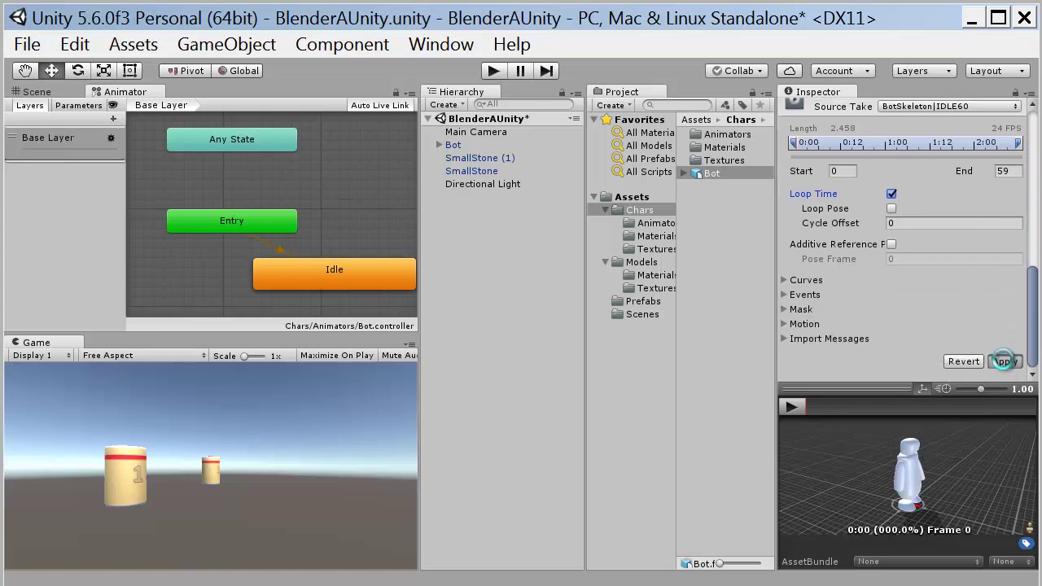
{"action": "left_click", "coordinate": [36, 91]}
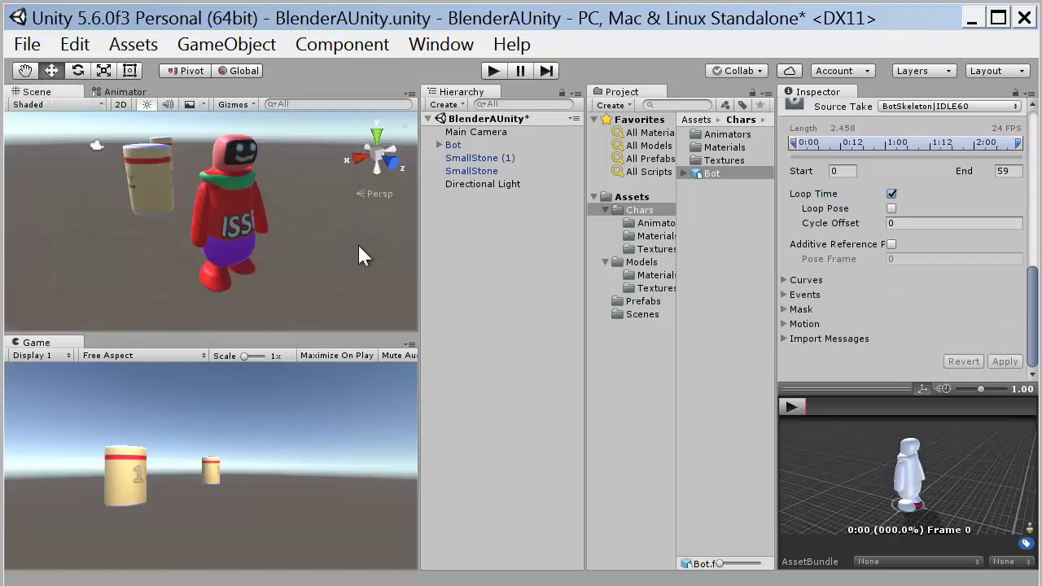
Step: Run the scene briefly in Play mode, then show the Prefabs folder containing SmallStone
{"action": "left_click", "coordinate": [494, 71]}
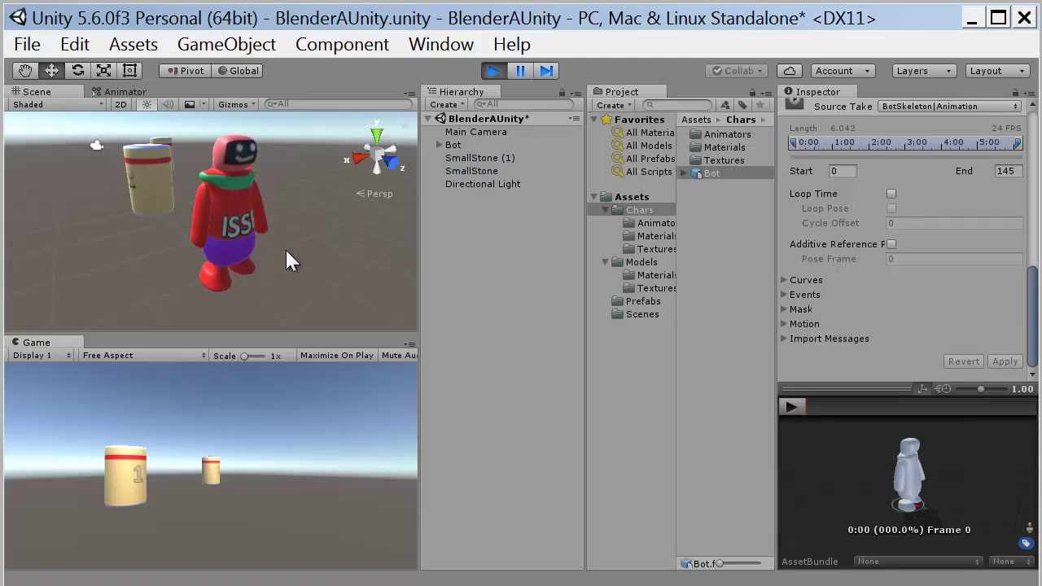
{"action": "left_click", "coordinate": [494, 70]}
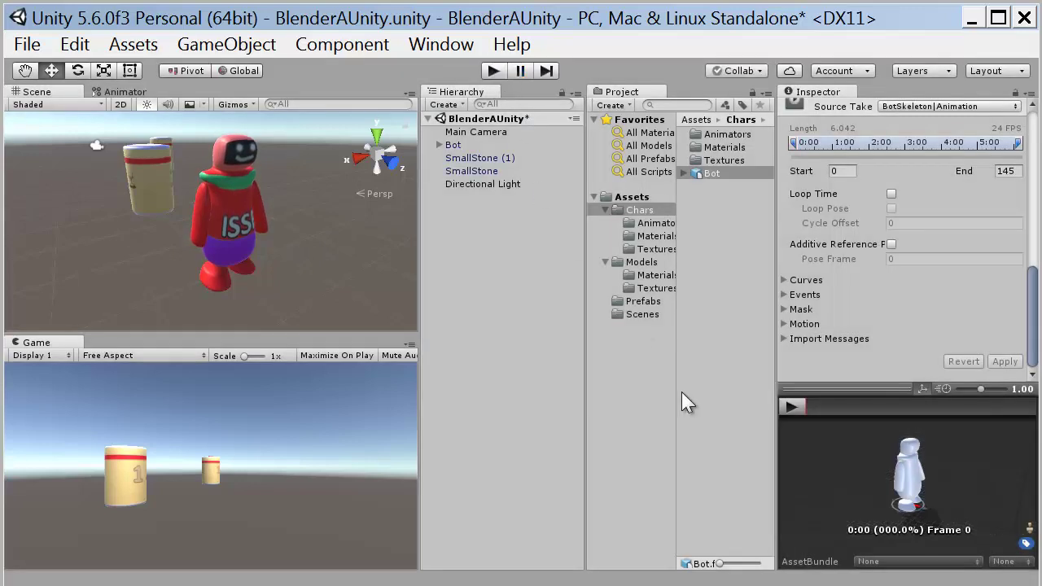
{"action": "left_click", "coordinate": [643, 302]}
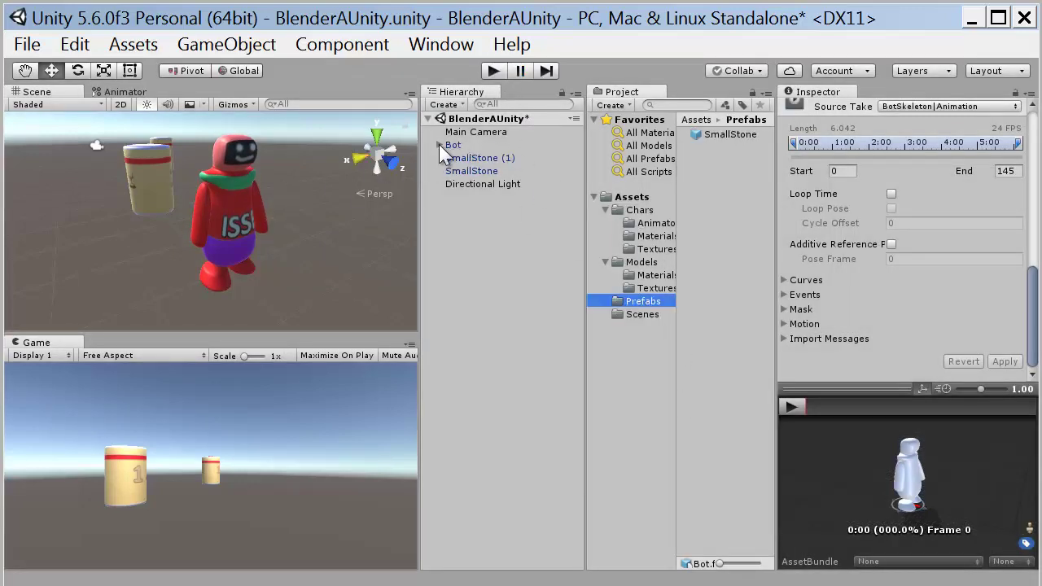
Step: Make Bot a prefab beside SmallStone in Prefabs, then save the BlenderAUnity scene and the project
{"action": "left_click", "coordinate": [439, 144]}
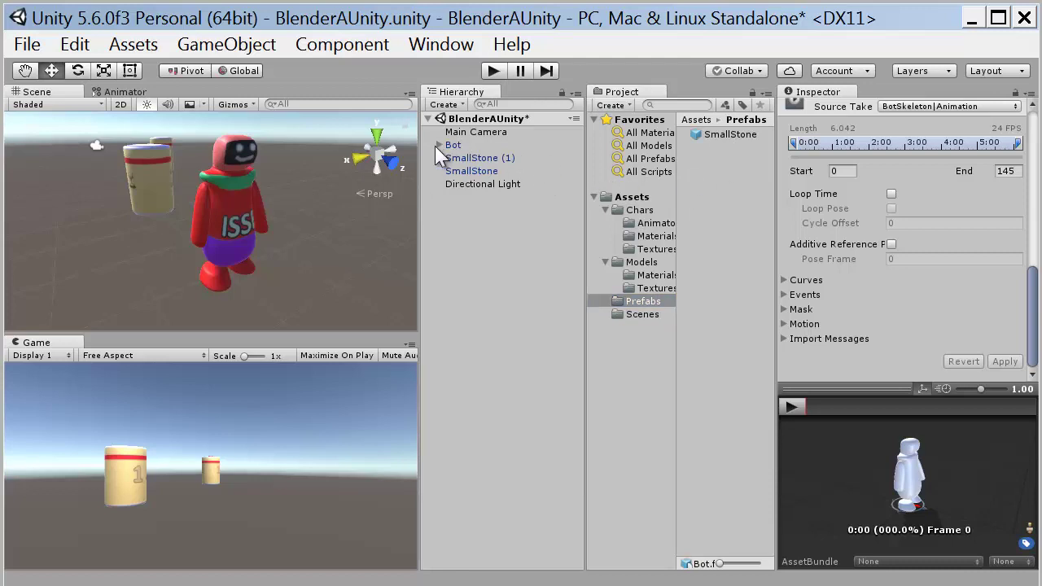
{"action": "left_click_drag", "start_coordinate": [446, 146], "coordinate": [704, 176]}
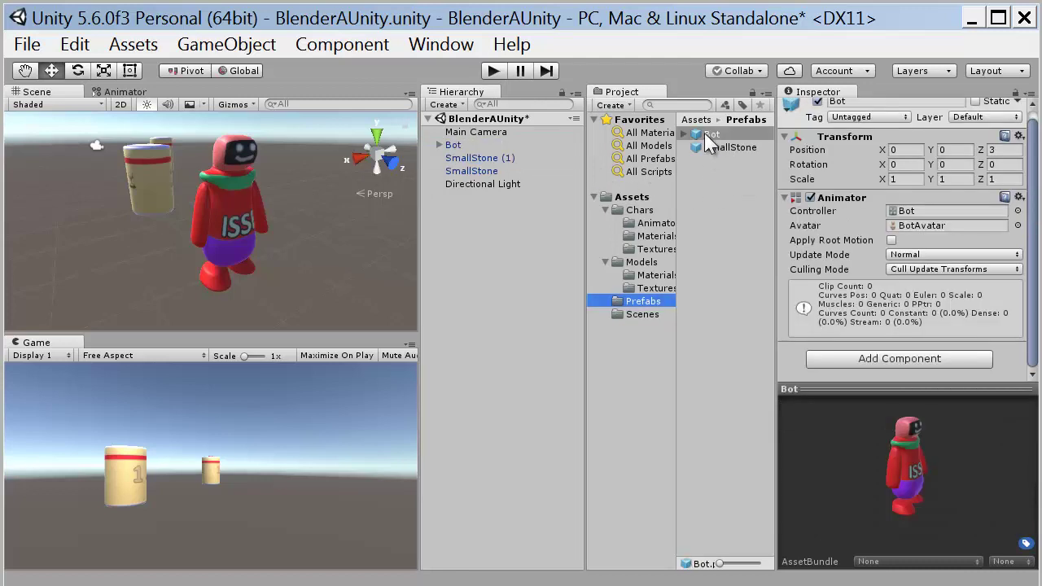
{"action": "left_click", "coordinate": [36, 45]}
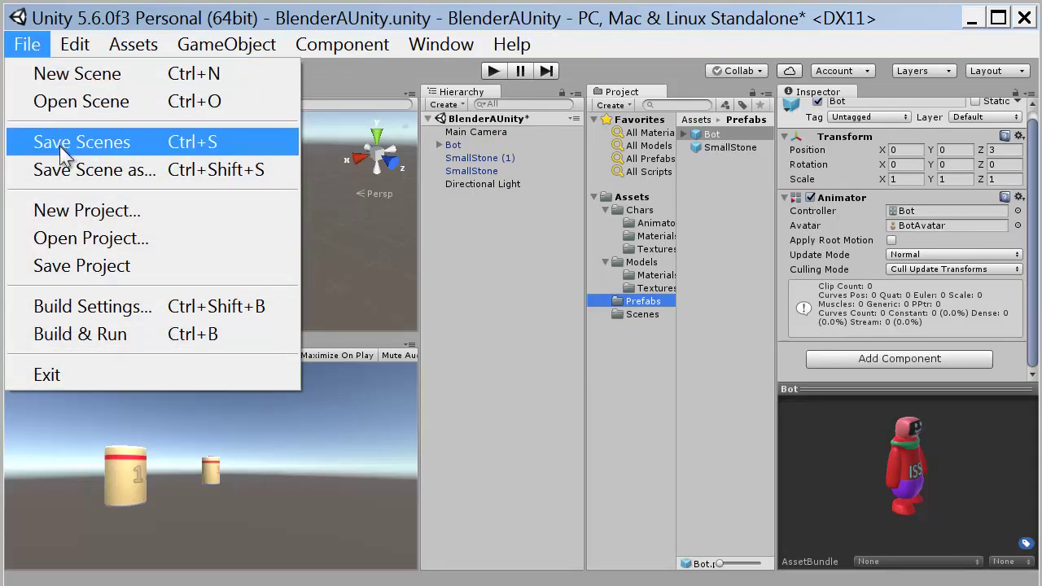
{"action": "left_click", "coordinate": [61, 147]}
{"action": "left_click", "coordinate": [29, 47]}
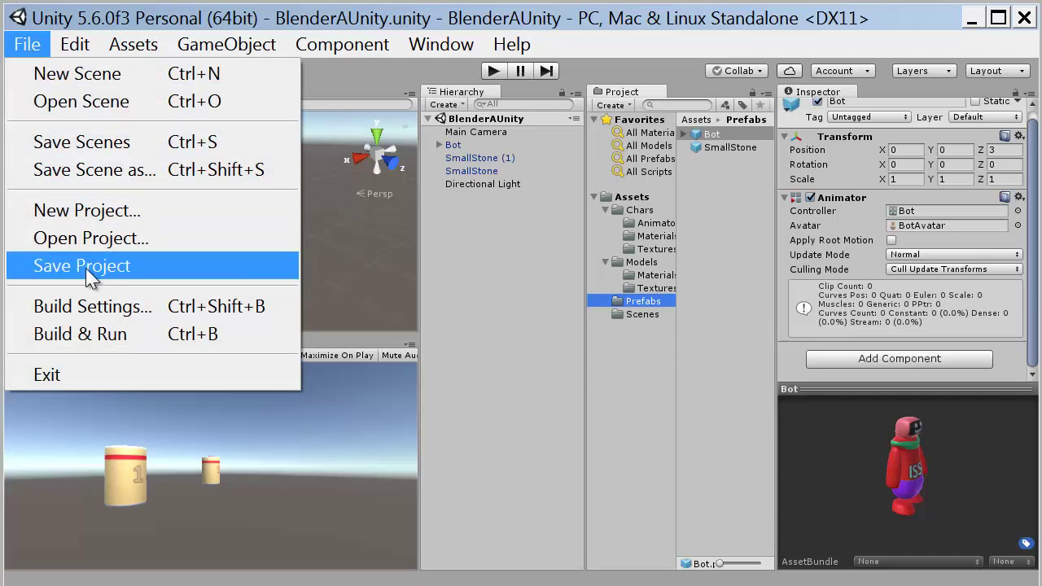
{"action": "left_click", "coordinate": [86, 266]}
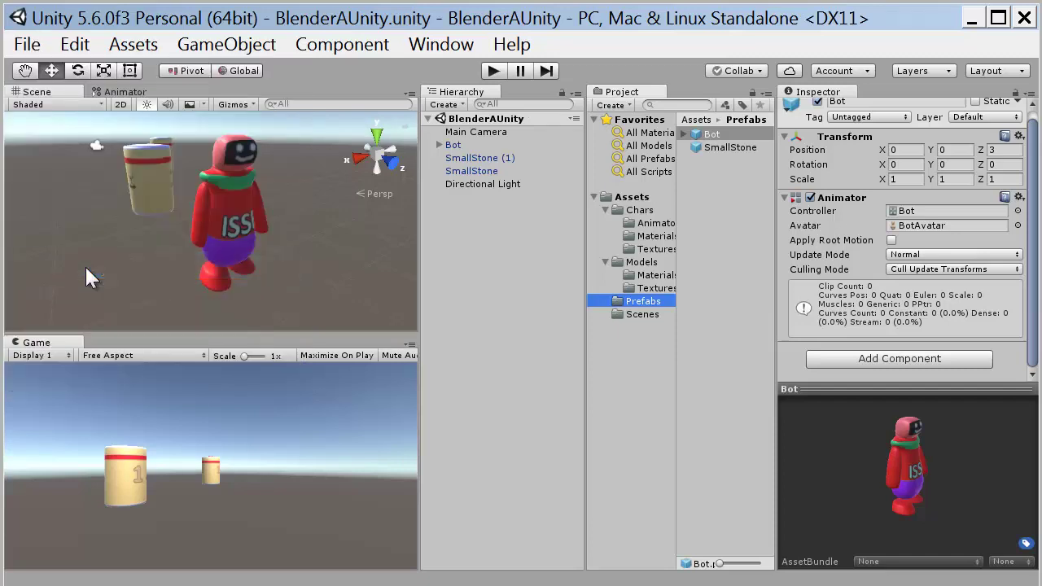